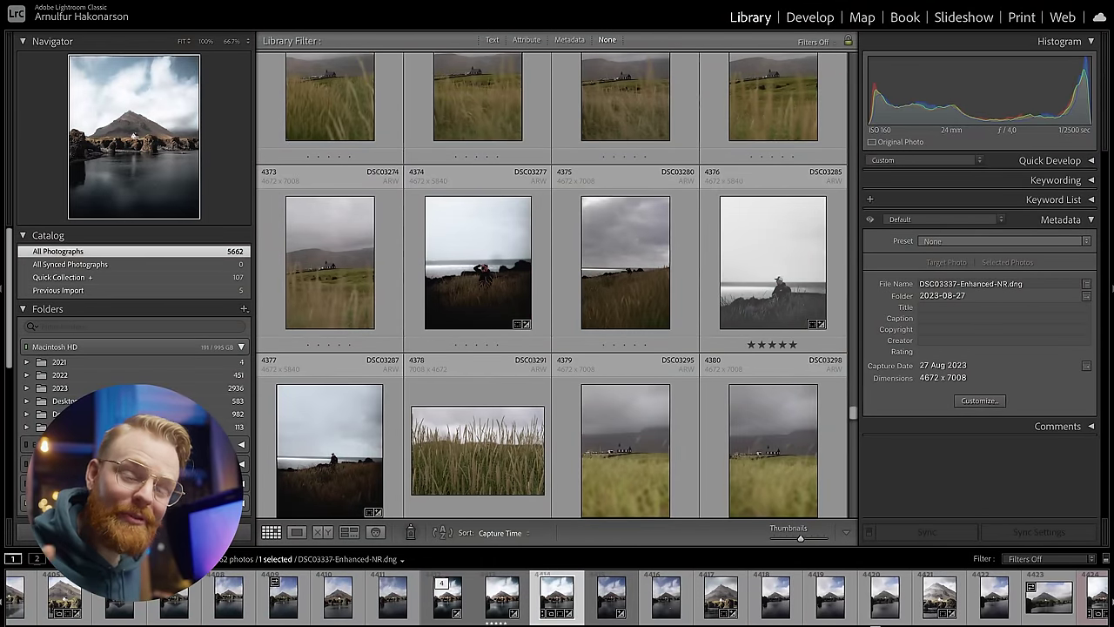
# Preview 12.ARW at Loupe size in the Import dialog to inspect the shot.
pyautogui.moveTo(697, 113); pyautogui.dragTo(552, 165)
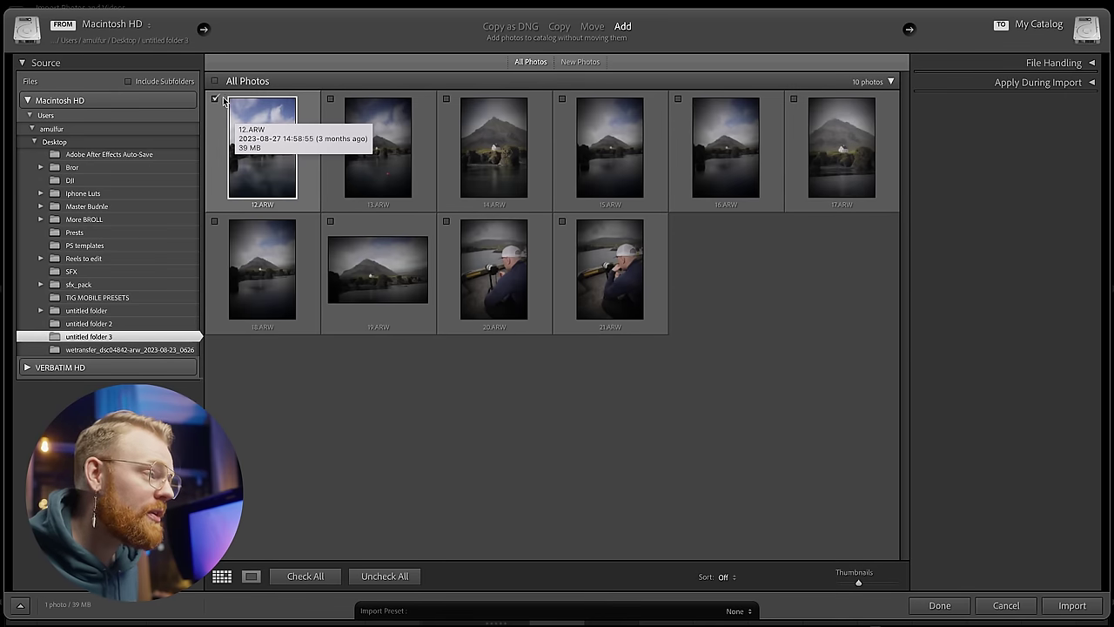
pyautogui.click(216, 99)
pyautogui.doubleClick(266, 129)
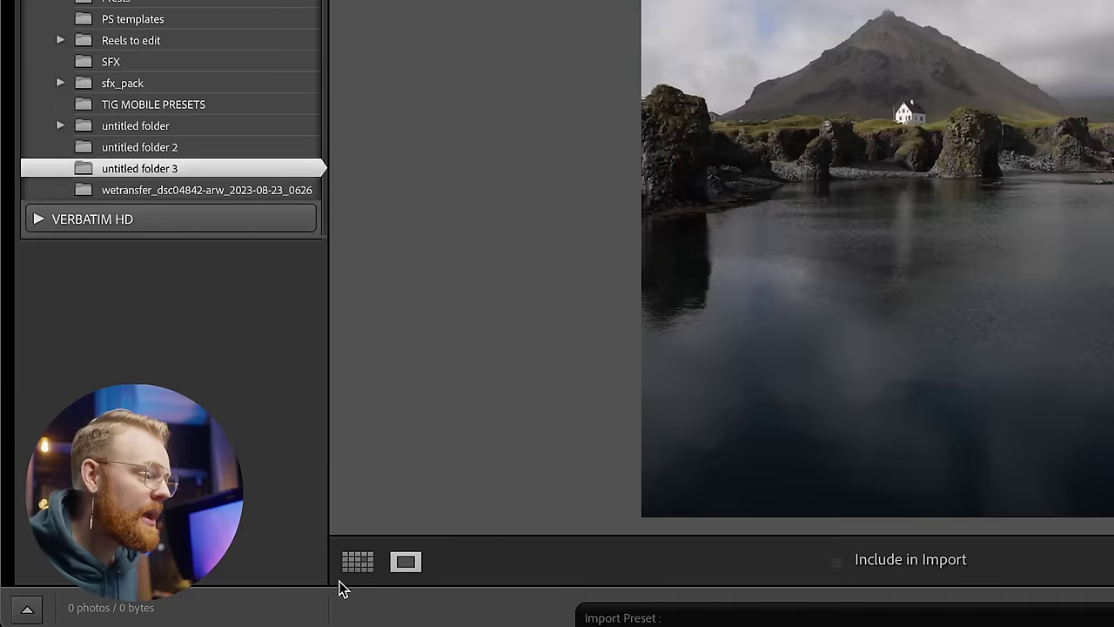
pyautogui.click(222, 575)
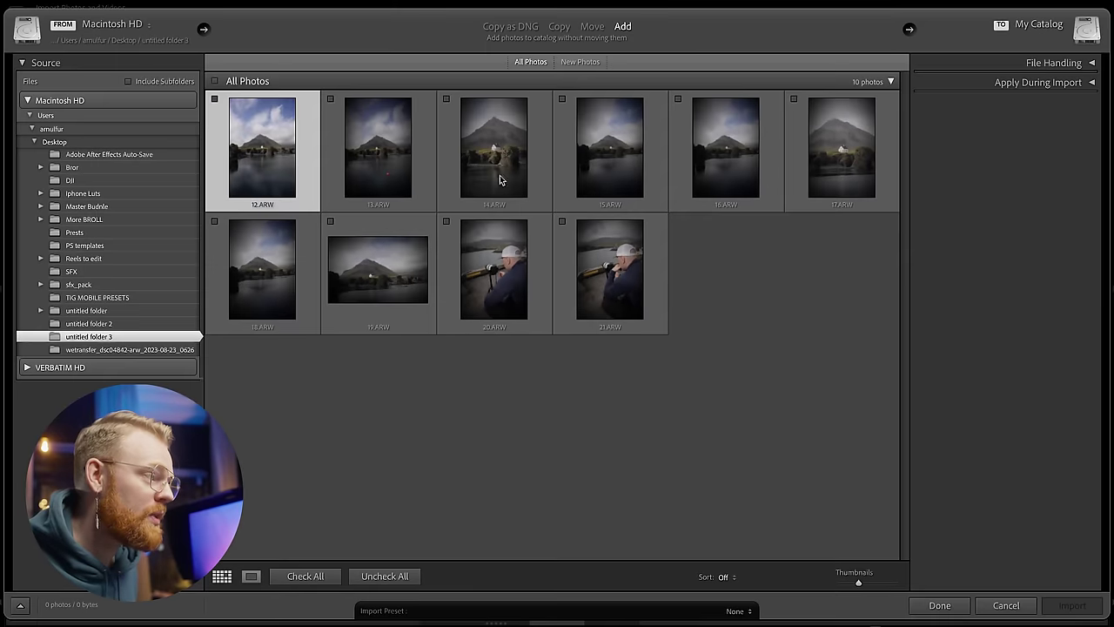
pyautogui.doubleClick(267, 165)
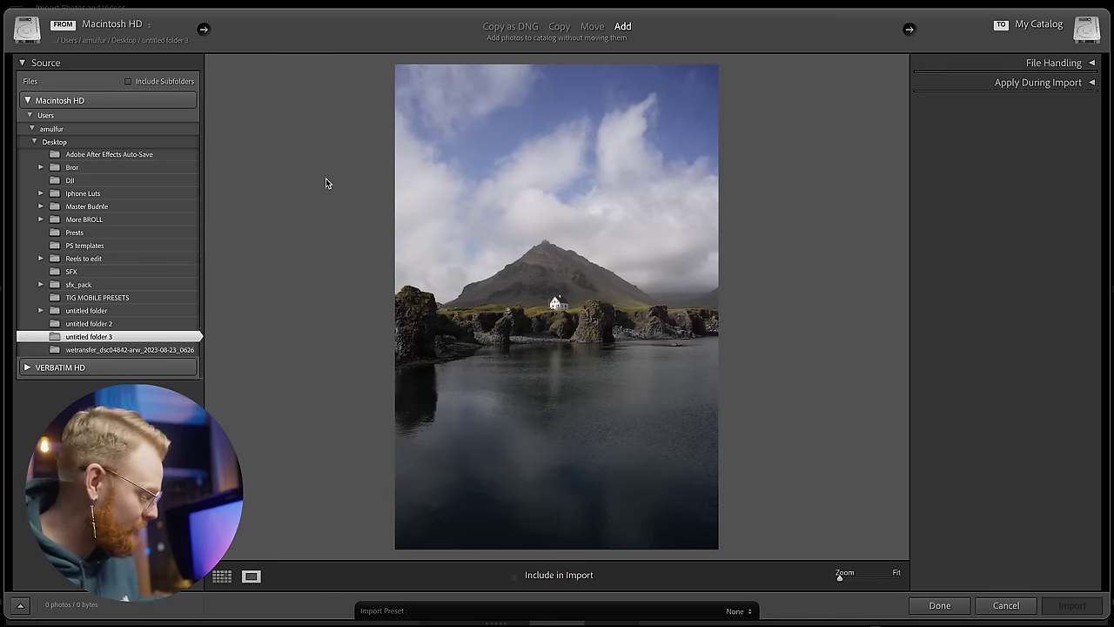
# Mark two photos, 12.ARW and 17.ARW, with P and import them into the catalog.
pyautogui.press('Right')
pyautogui.press('Right')
pyautogui.press('Right')
pyautogui.press('Right')
pyautogui.press('p')
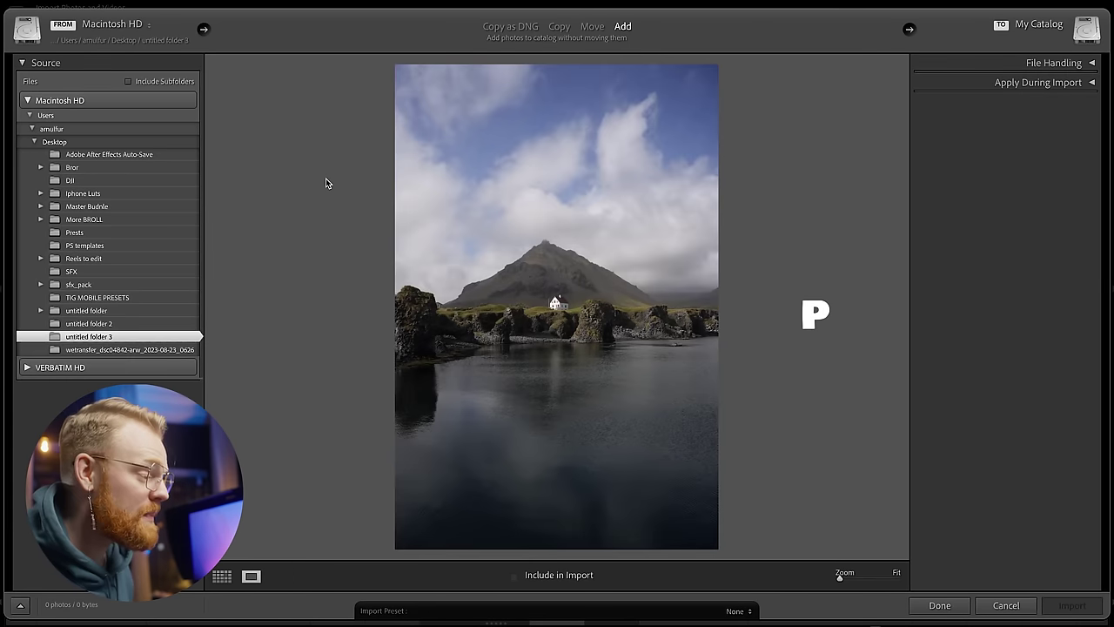
pyautogui.press('p')
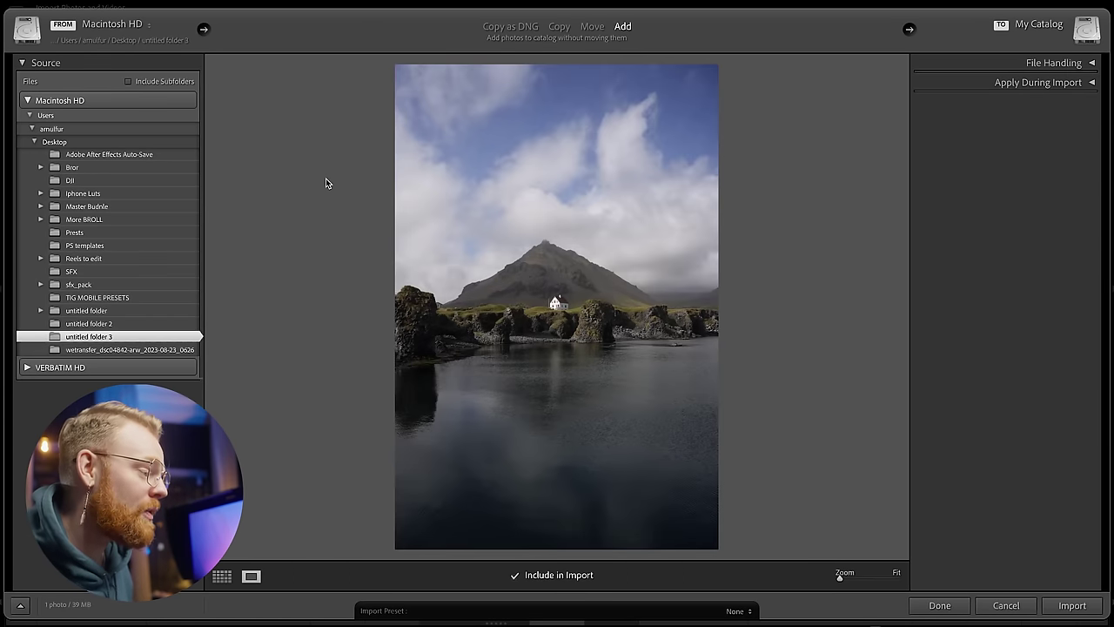
pyautogui.click(517, 579)
pyautogui.click(515, 578)
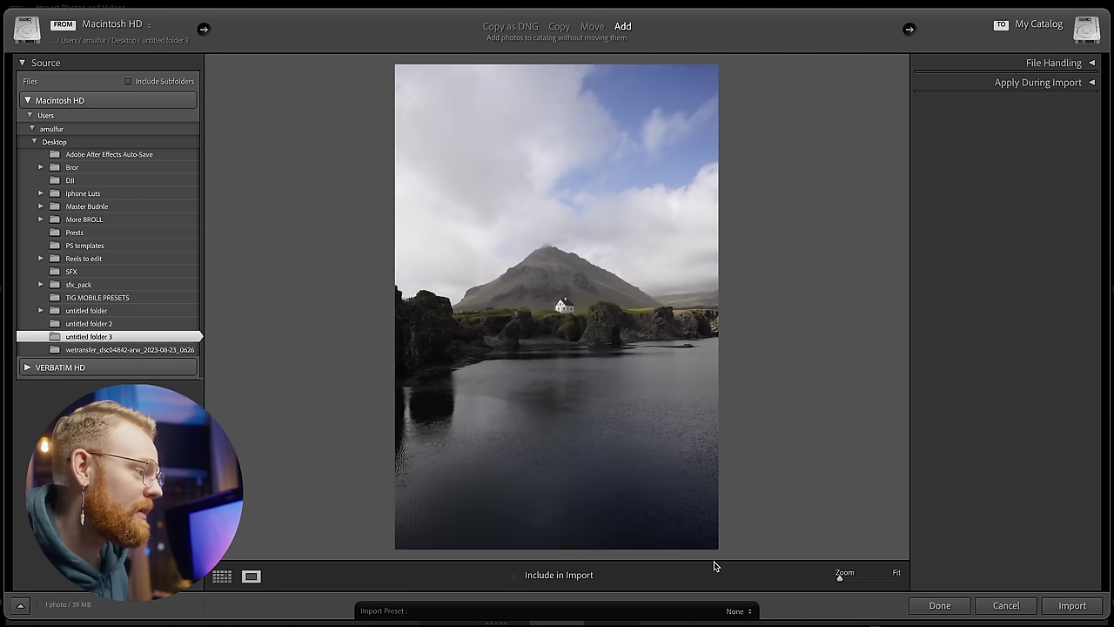
pyautogui.press('p')
pyautogui.press('Right')
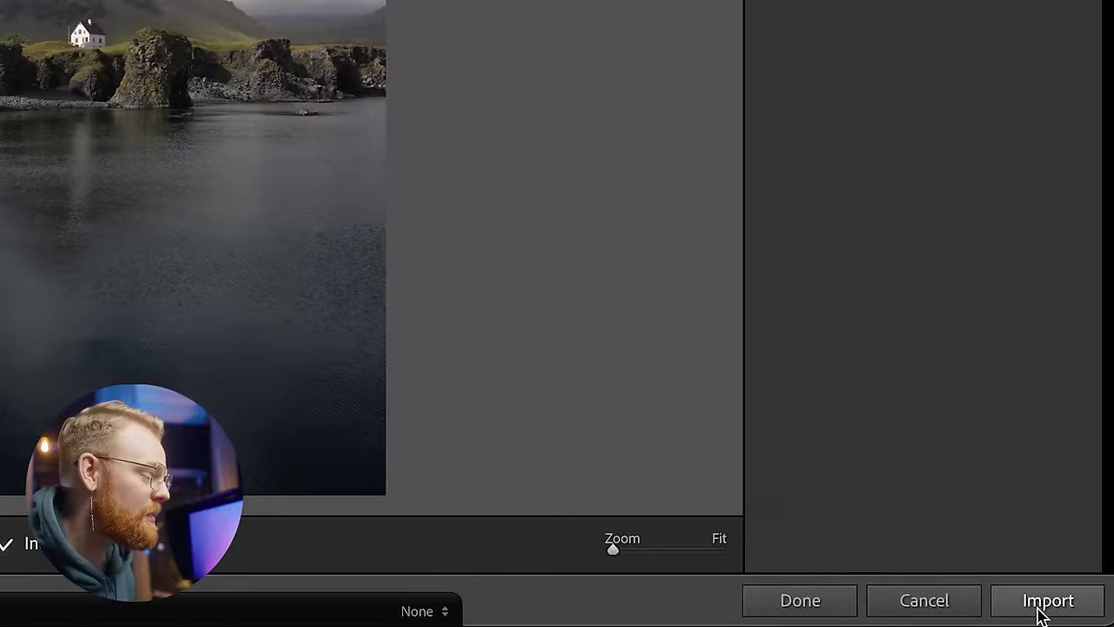
pyautogui.click(1042, 609)
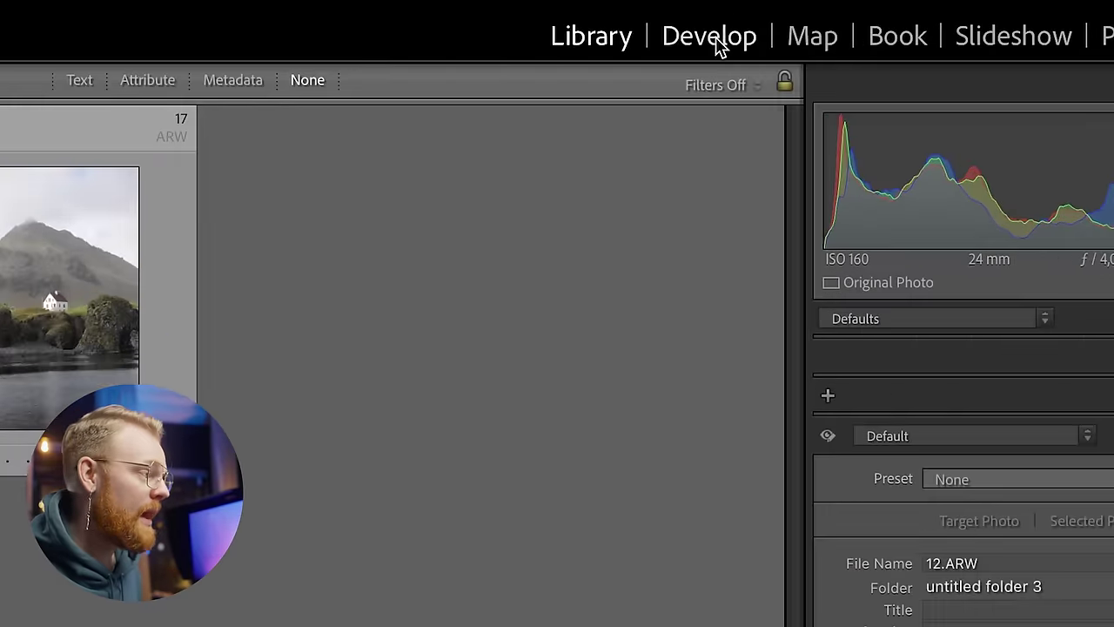
# Show 12.ARW in Develop with Tone Curve and Detail collapsed and Basic expanded.
pyautogui.click(716, 40)
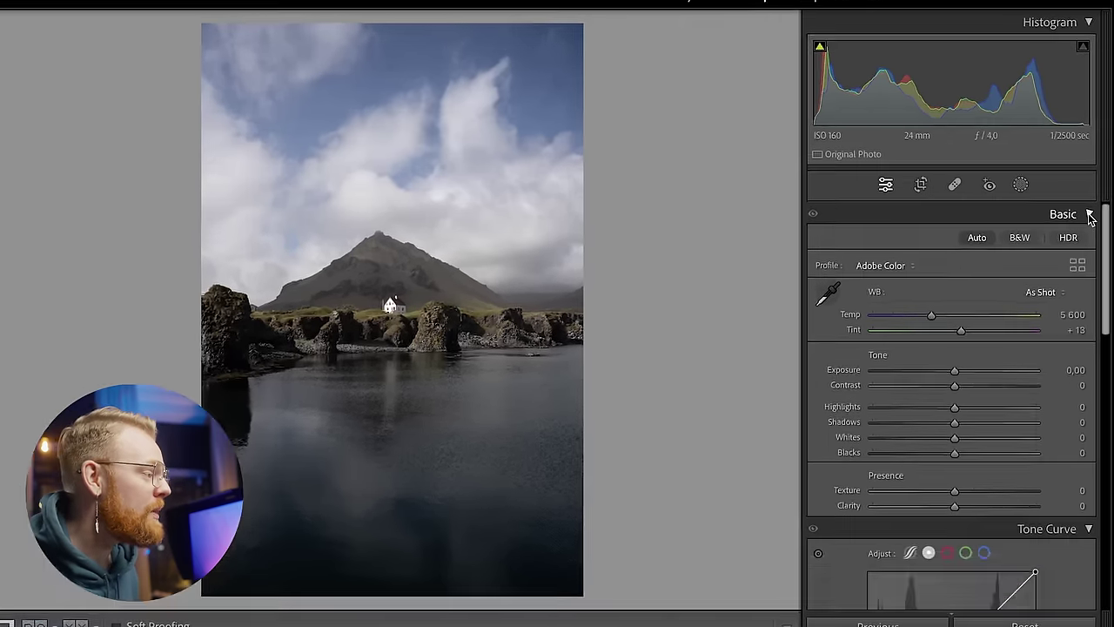
pyautogui.click(1090, 215)
pyautogui.click(1089, 237)
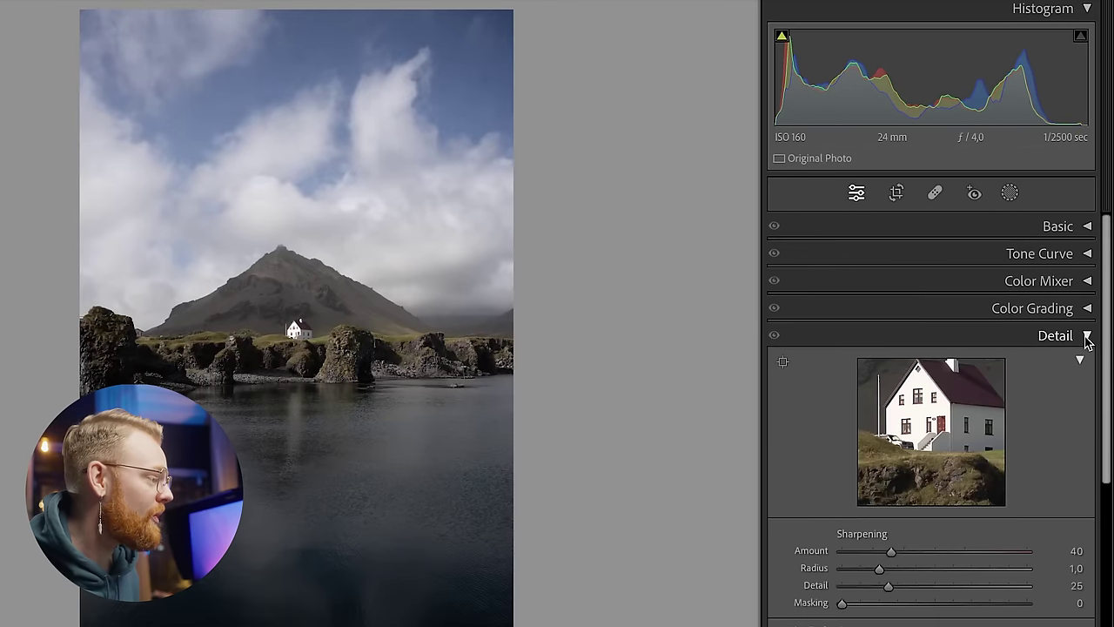
pyautogui.click(1090, 336)
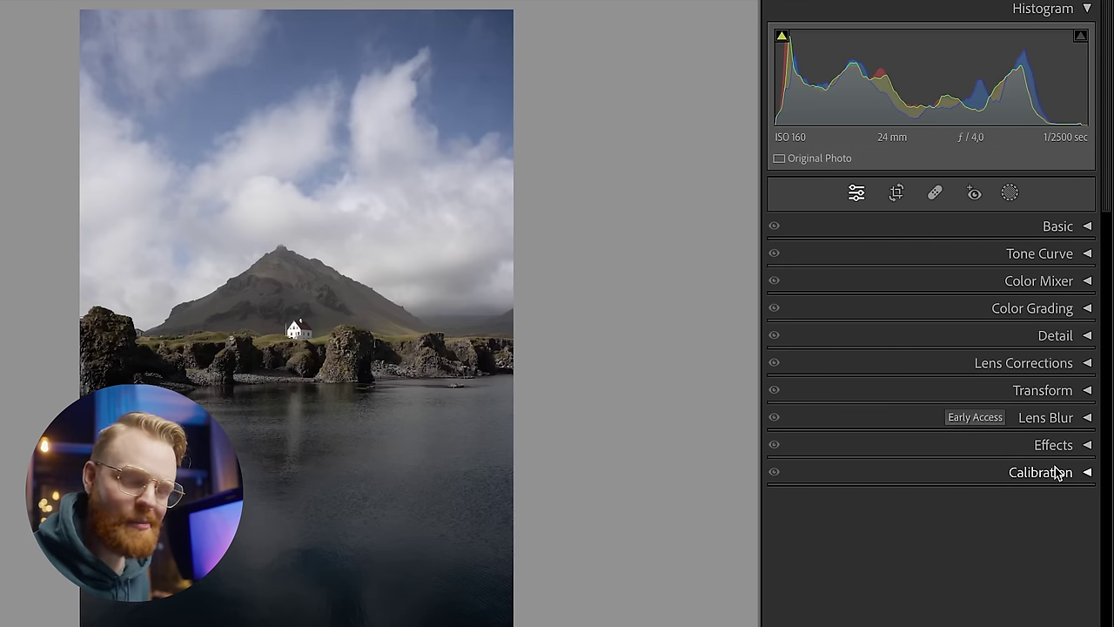
pyautogui.click(1086, 235)
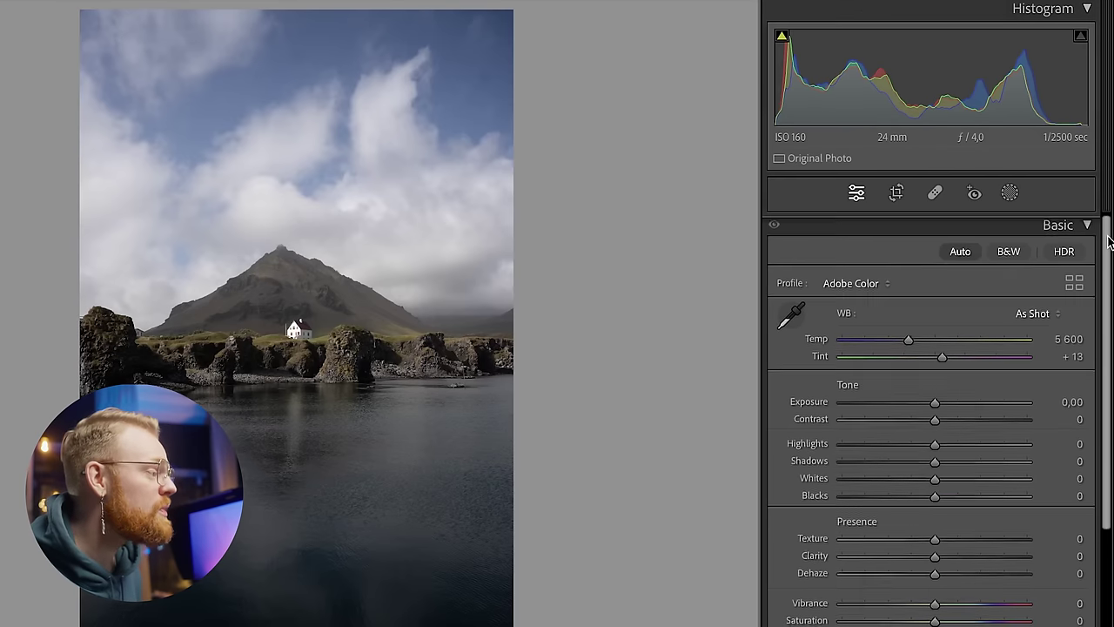
pyautogui.moveTo(1109, 240); pyautogui.dragTo(1100, 286)
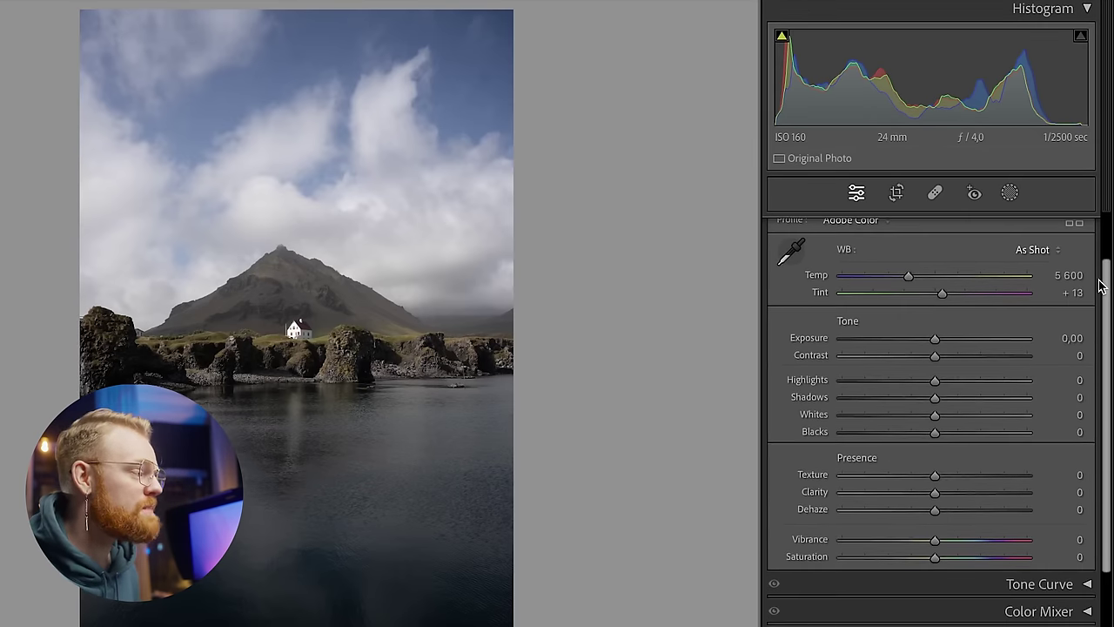
# Preview a darker Exposure, reset Highlights to 0, and resize the adjustments column.
pyautogui.moveTo(935, 341); pyautogui.dragTo(965, 386)
pyautogui.doubleClick(965, 385)
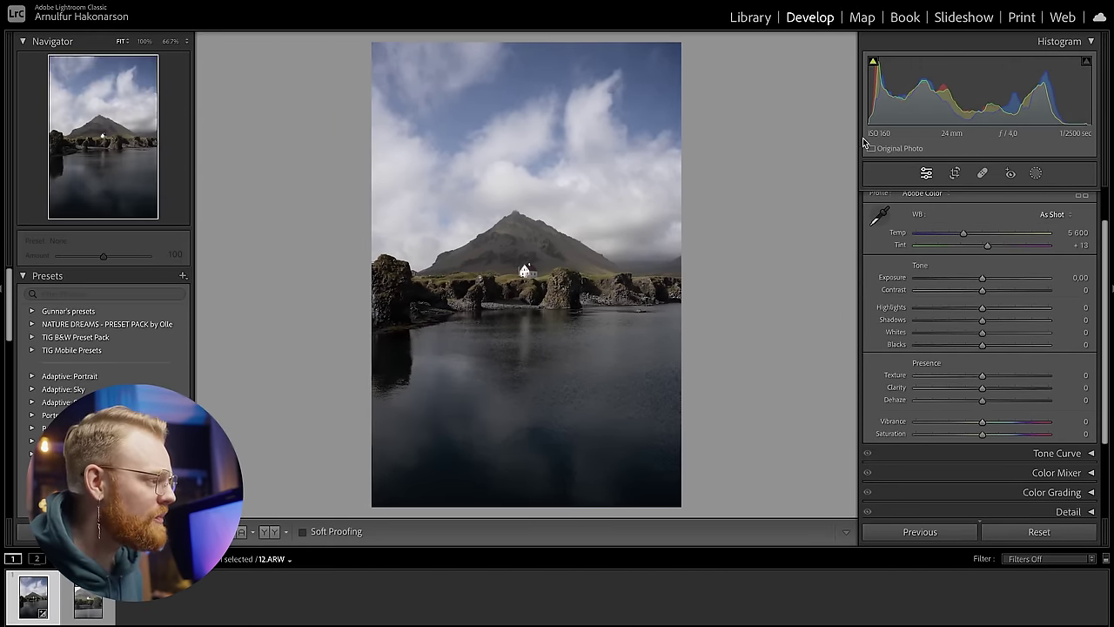
pyautogui.moveTo(858, 136); pyautogui.dragTo(923, 143)
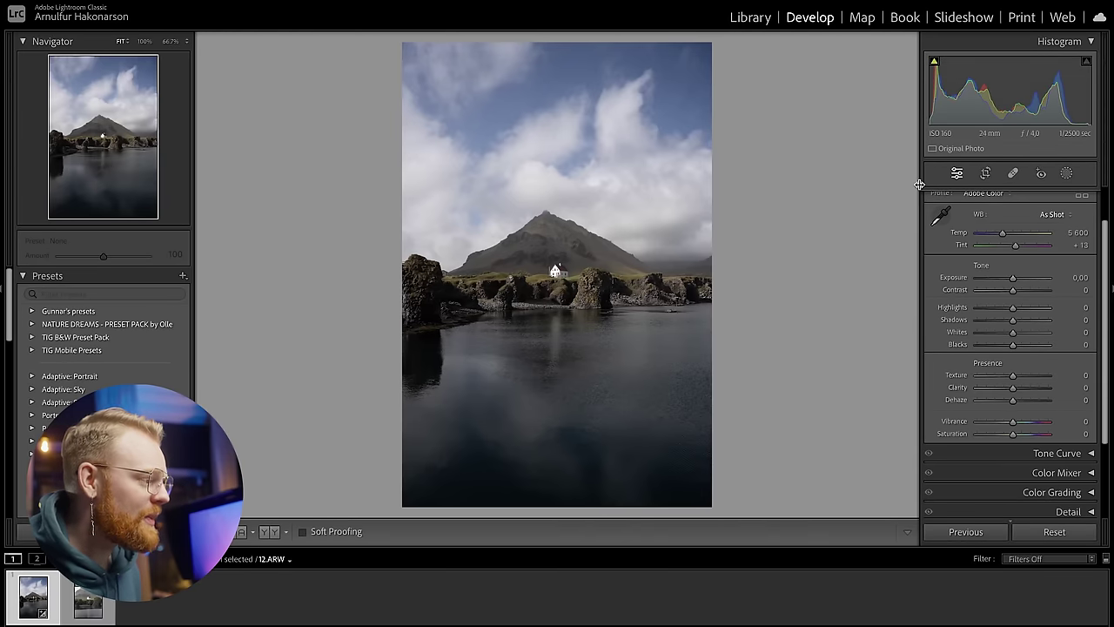
pyautogui.moveTo(921, 185); pyautogui.dragTo(796, 197)
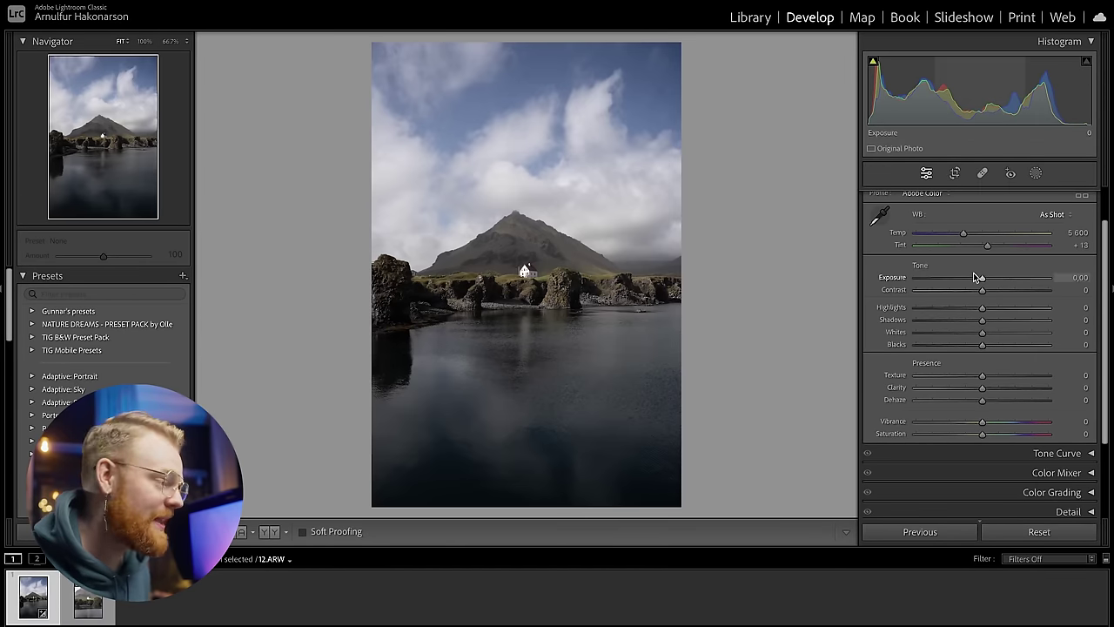
pyautogui.scroll(1, 979, 278)
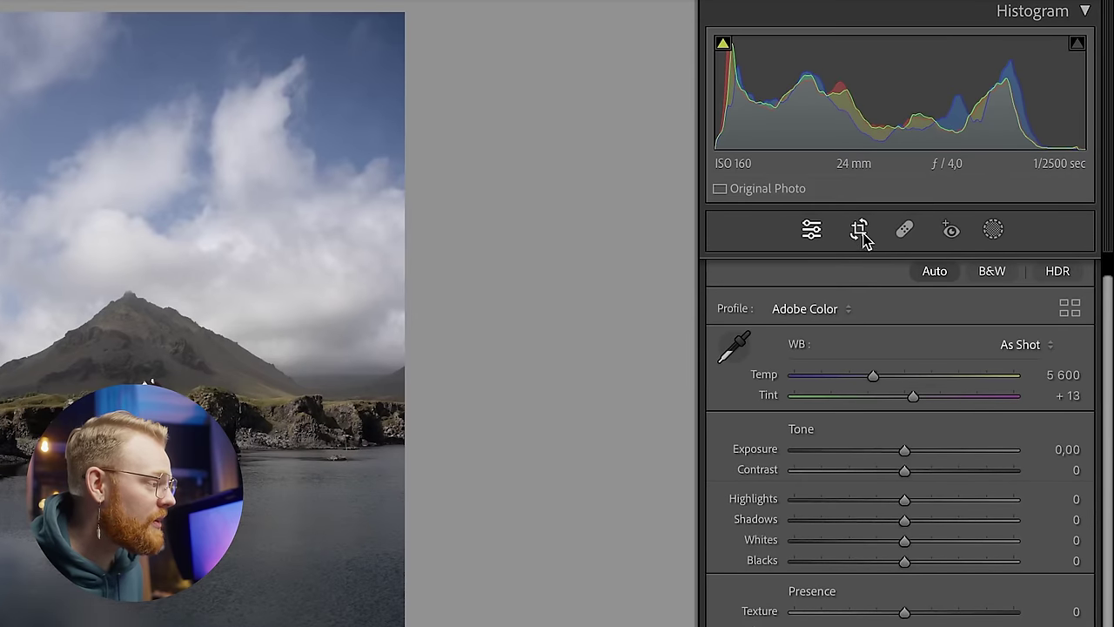
# Crop the photo to a 4 x 5 aspect ratio with aspect-ratio guides shown.
pyautogui.click(860, 232)
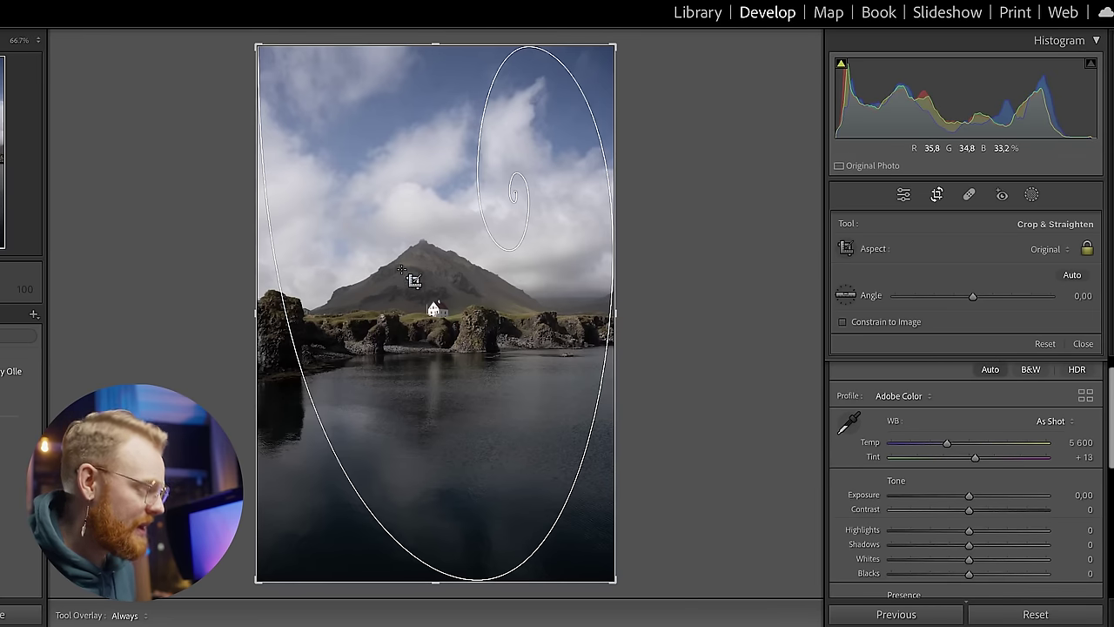
pyautogui.press('o')
pyautogui.press('o')
pyautogui.press('o')
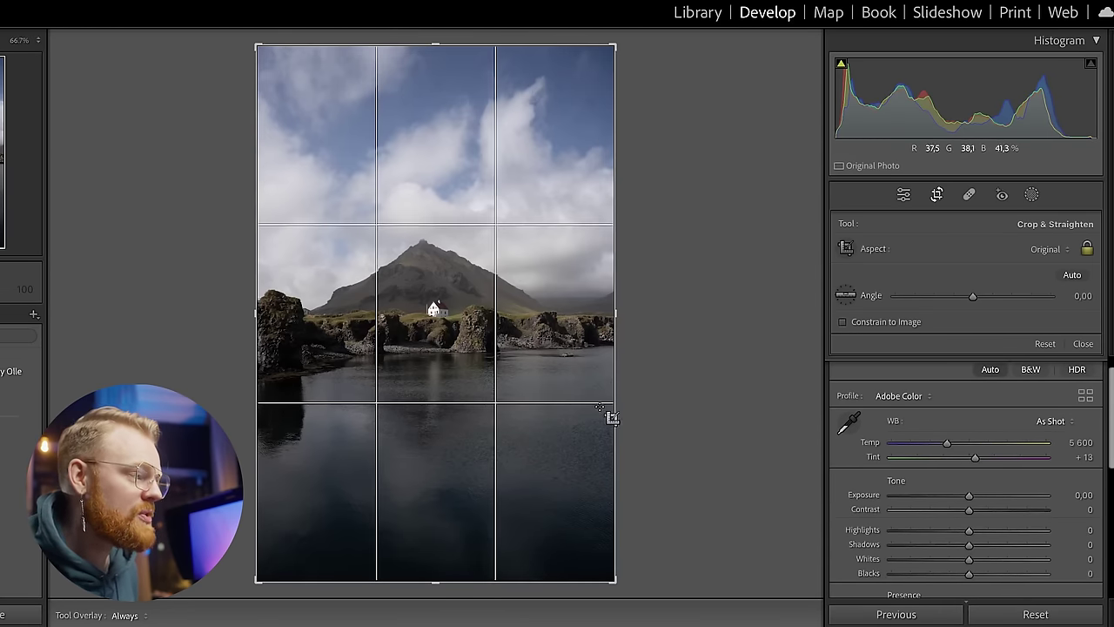
pyautogui.click(1066, 253)
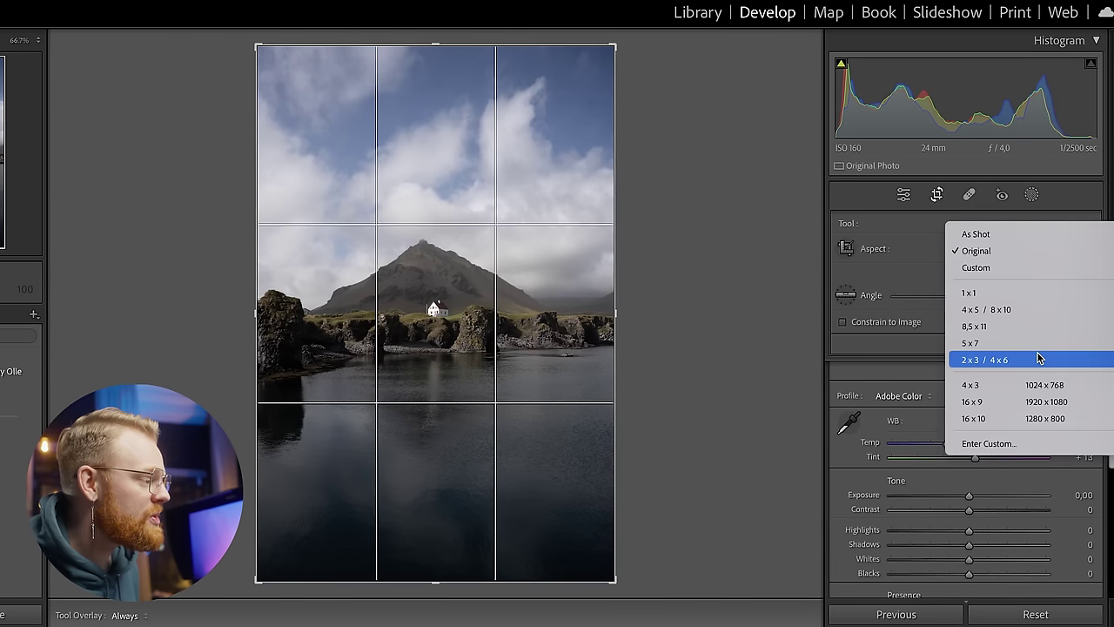
pyautogui.click(988, 309)
pyautogui.moveTo(440, 298); pyautogui.dragTo(436, 302)
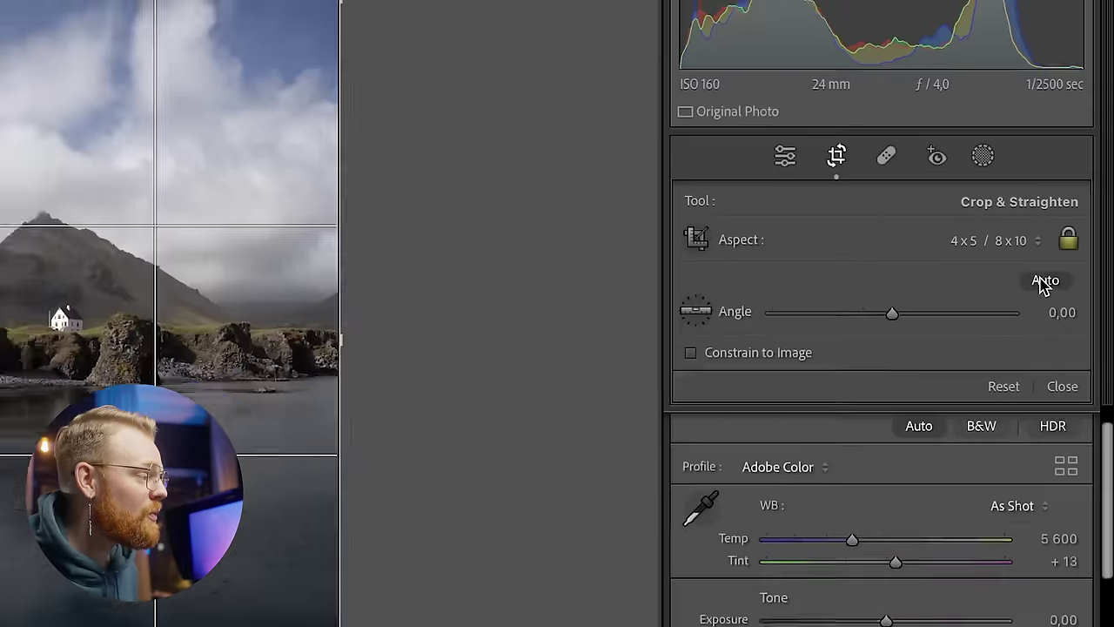
# Try auto-straightening and rotating the crop, undo the rotation, and tighten the framing.
pyautogui.click(1044, 282)
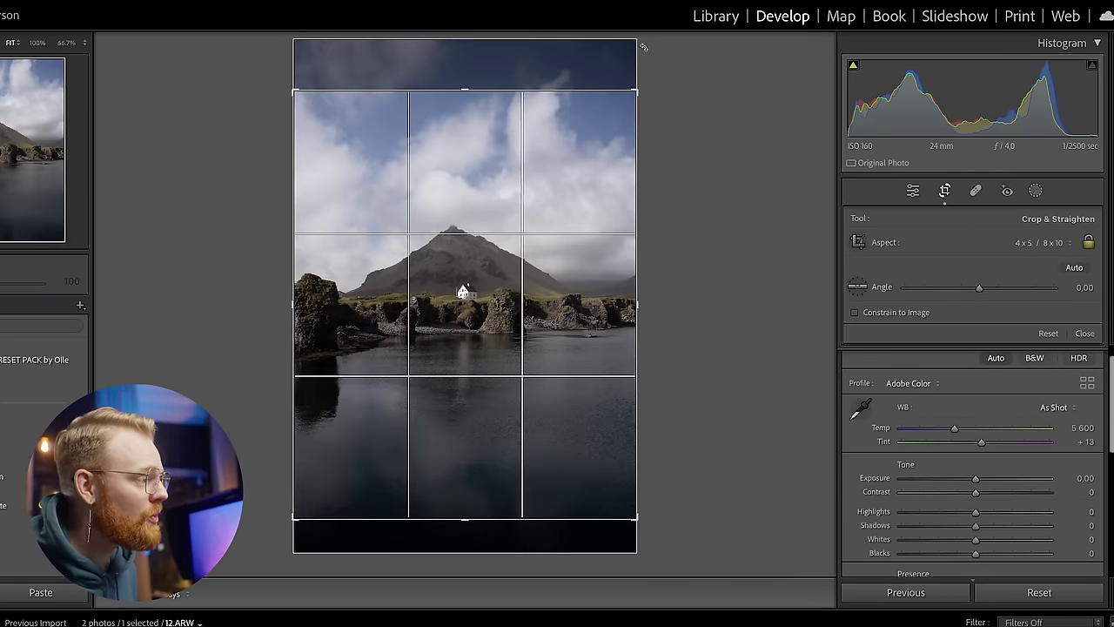
pyautogui.moveTo(635, 79); pyautogui.dragTo(557, 97)
pyautogui.hotkey('ctrl', 'z')
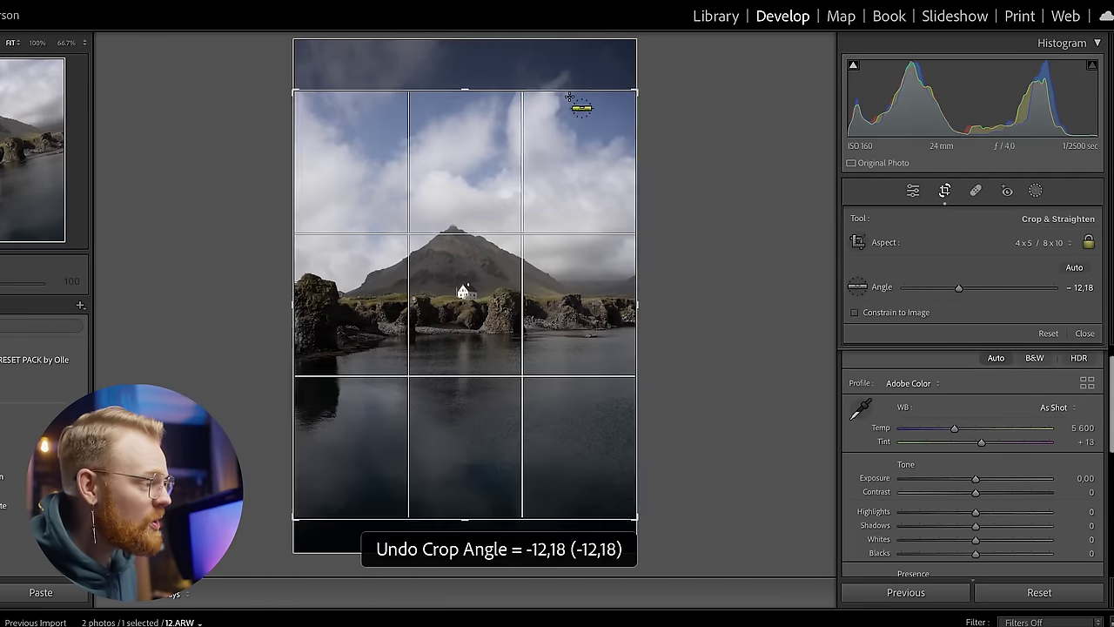
pyautogui.moveTo(638, 88); pyautogui.dragTo(619, 102)
pyautogui.moveTo(566, 218); pyautogui.dragTo(501, 256)
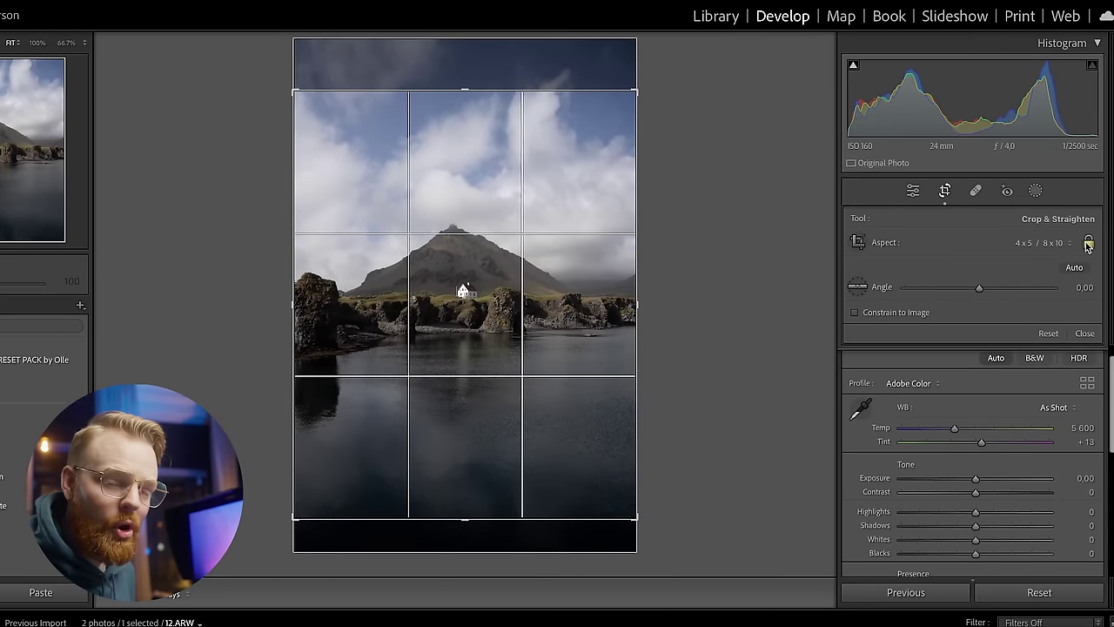
pyautogui.moveTo(634, 89)
pyautogui.mouseDown()
pyautogui.moveTo(570, 142)
pyautogui.moveTo(699, 90)
pyautogui.moveTo(624, 98)
pyautogui.mouseUp()
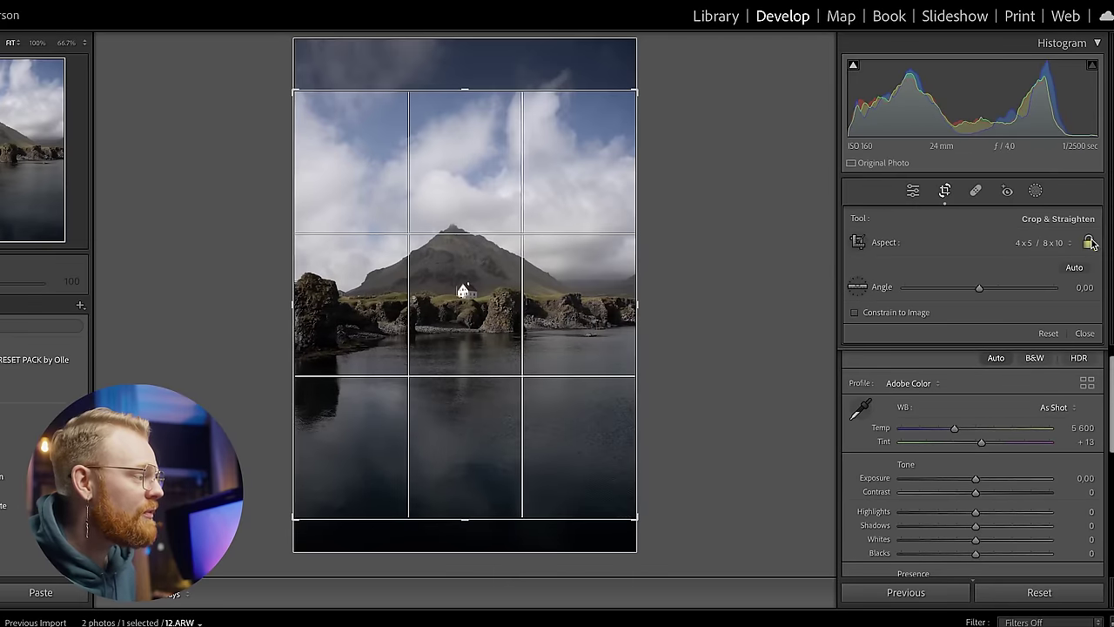
# Relock the crop to 4 x 5 after an unlocked try, and apply it.
pyautogui.click(1089, 244)
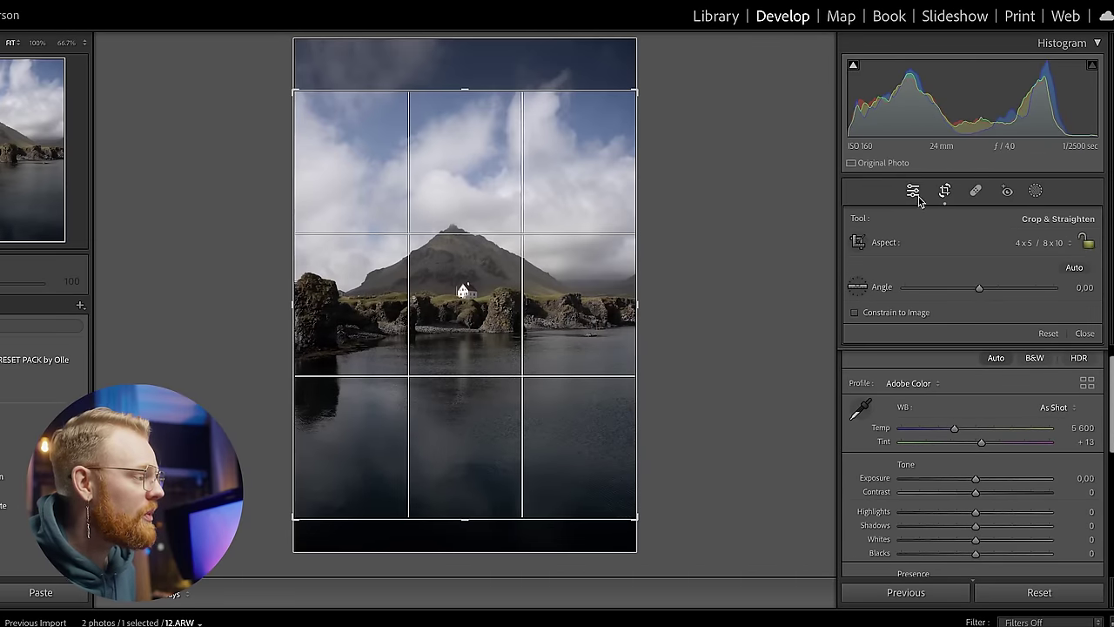
pyautogui.moveTo(680, 113)
pyautogui.mouseDown()
pyautogui.moveTo(610, 96)
pyautogui.moveTo(686, 105)
pyautogui.mouseUp()
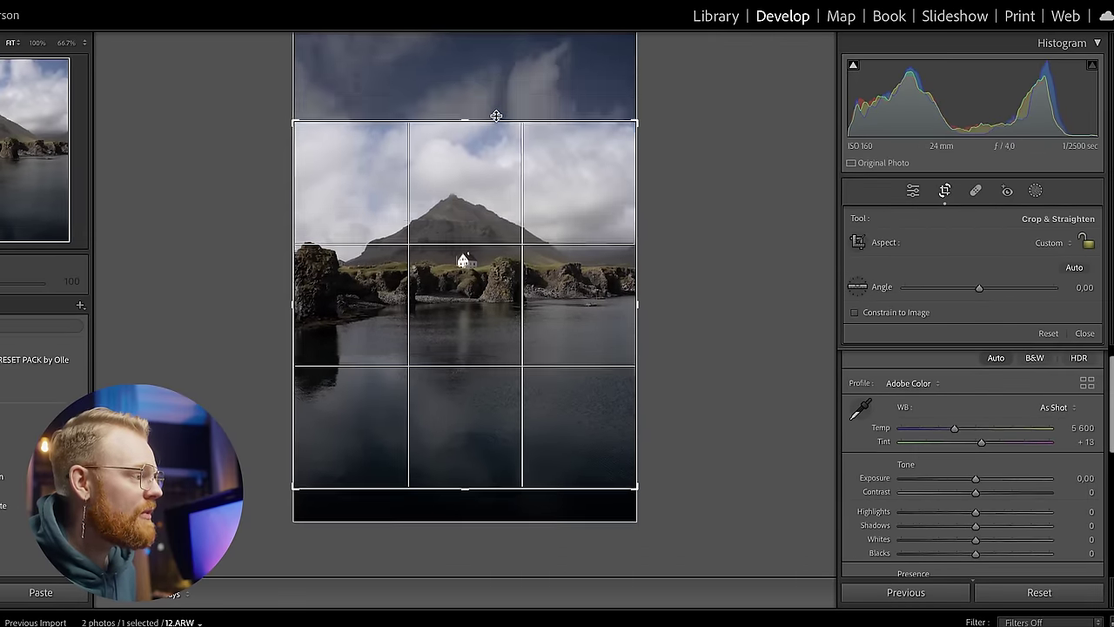
pyautogui.hotkey('ctrl', 'z')
pyautogui.hotkey('ctrl', 'z')
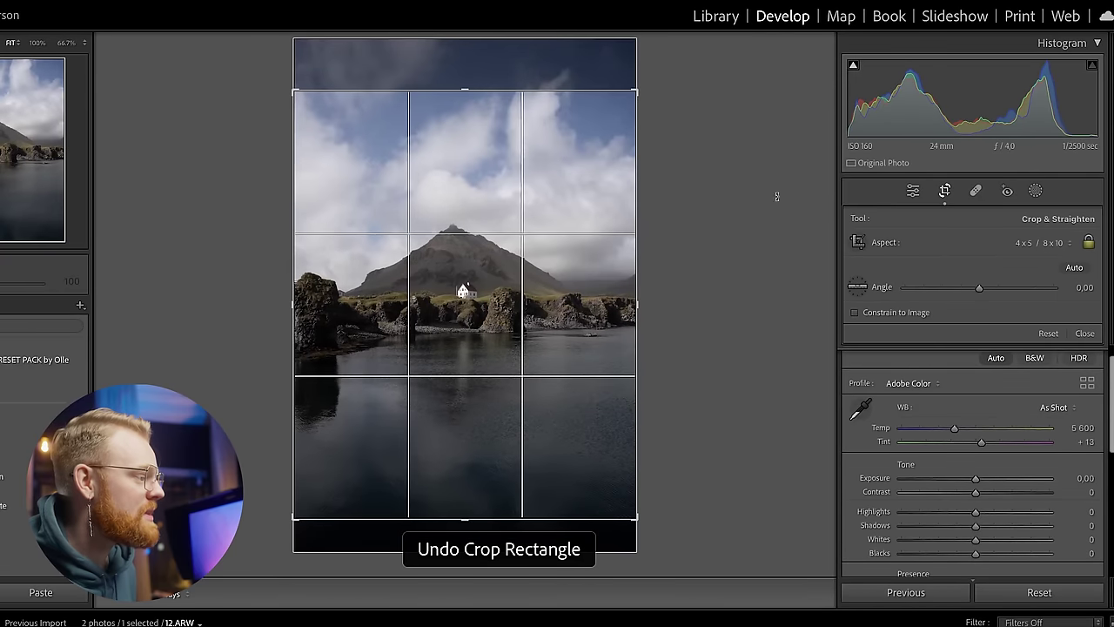
pyautogui.click(1089, 244)
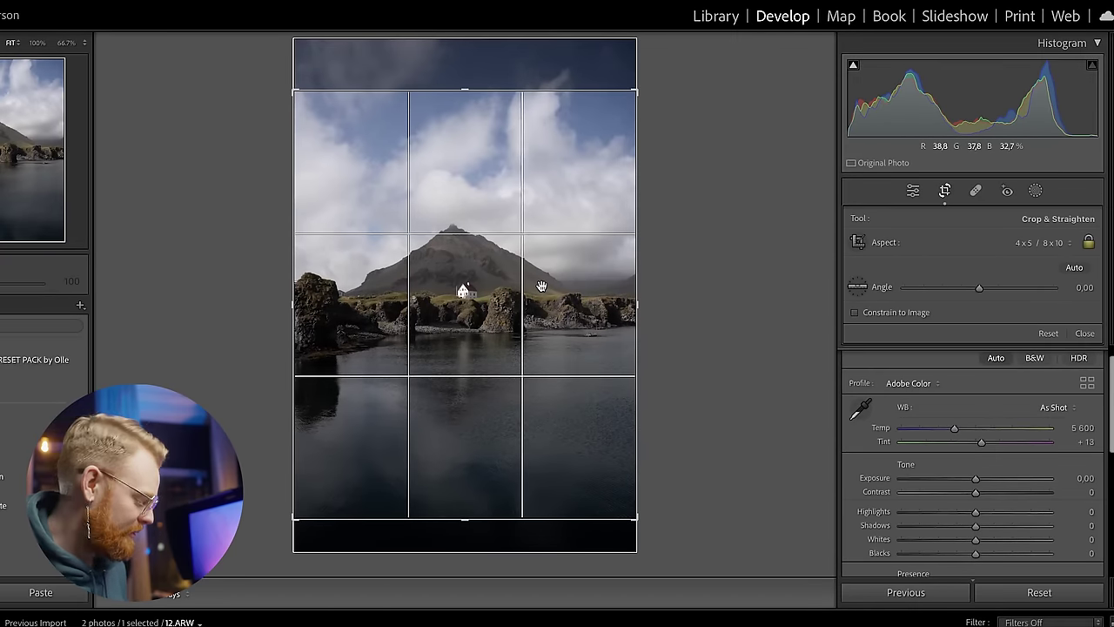
pyautogui.press('Return')
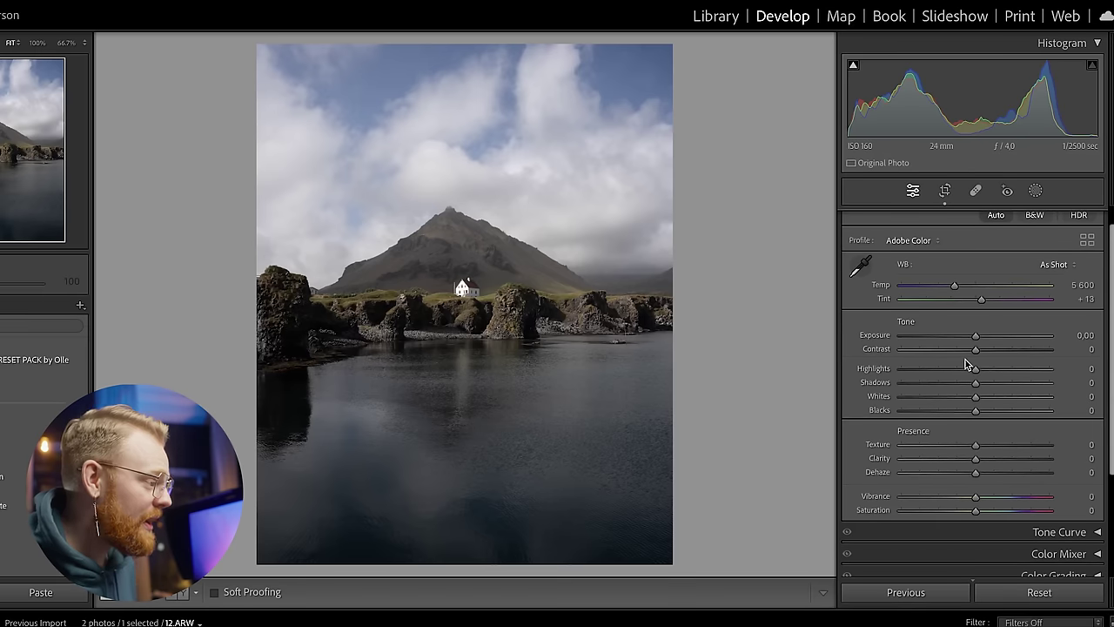
# Apply Auto tone settings with Cmd+U, undo, then reapply them via the Auto button.
pyautogui.scroll(1, 991, 314)
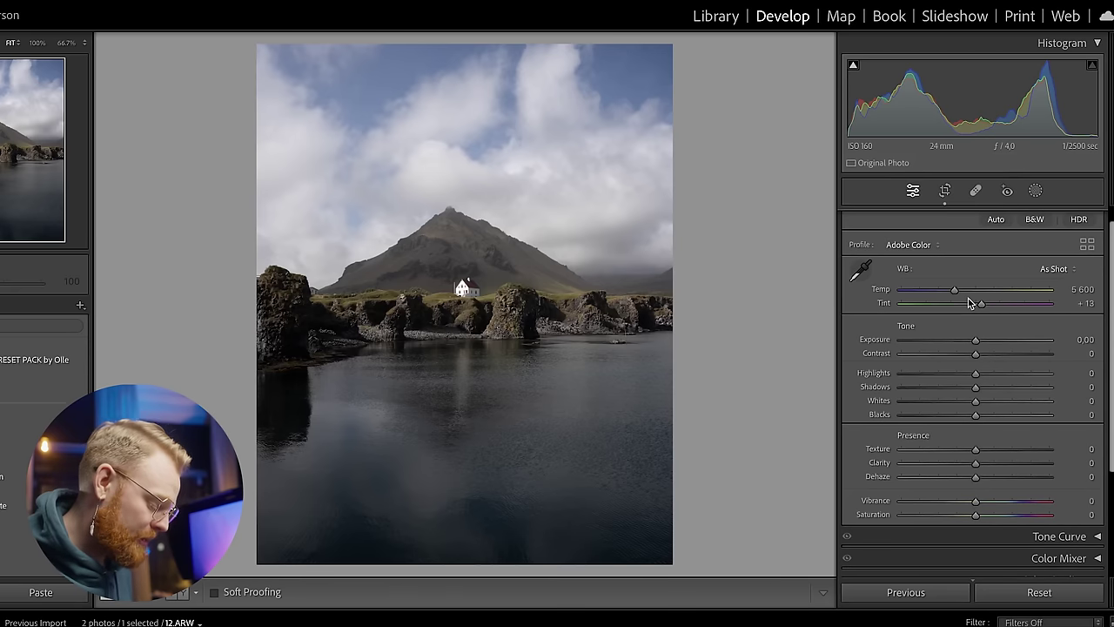
pyautogui.press('super+u')
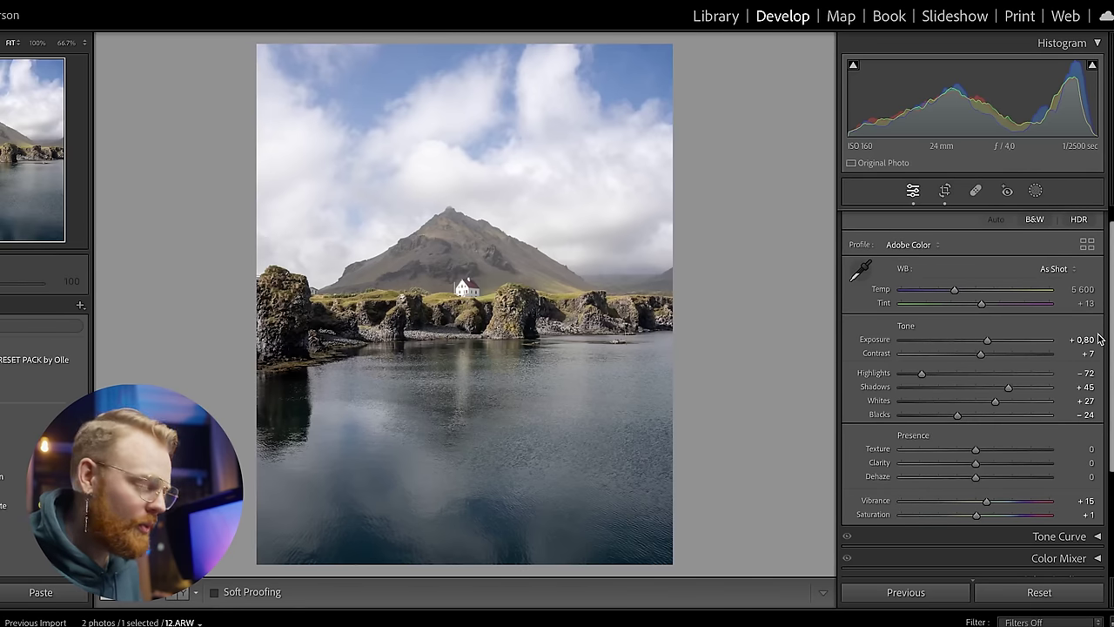
pyautogui.hotkey('ctrl', 'z')
pyautogui.scroll(1, 1047, 304)
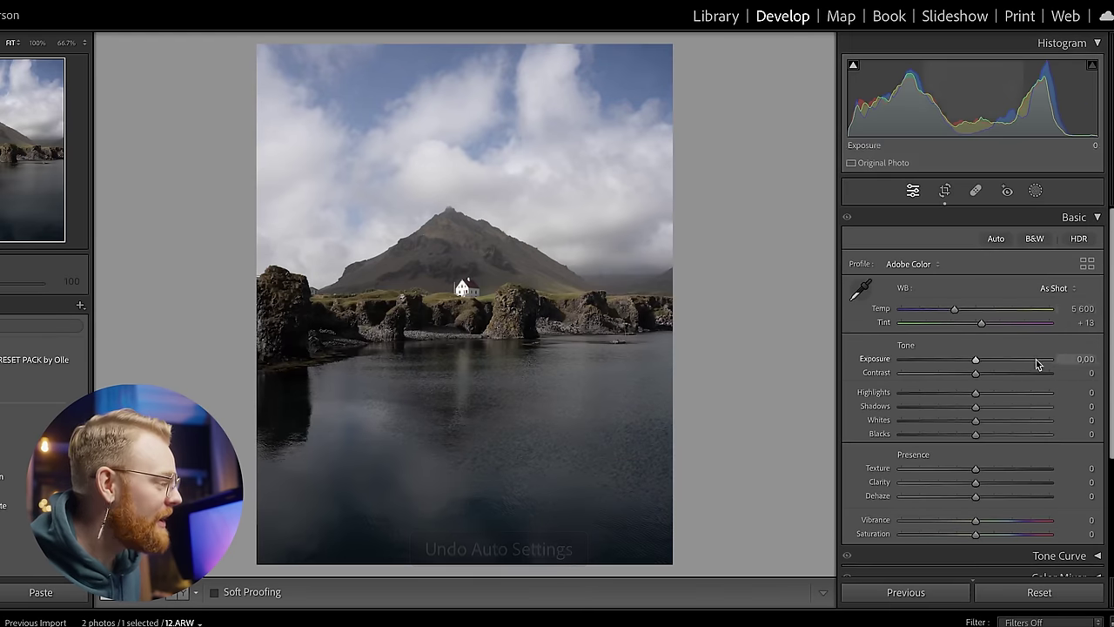
pyautogui.click(996, 239)
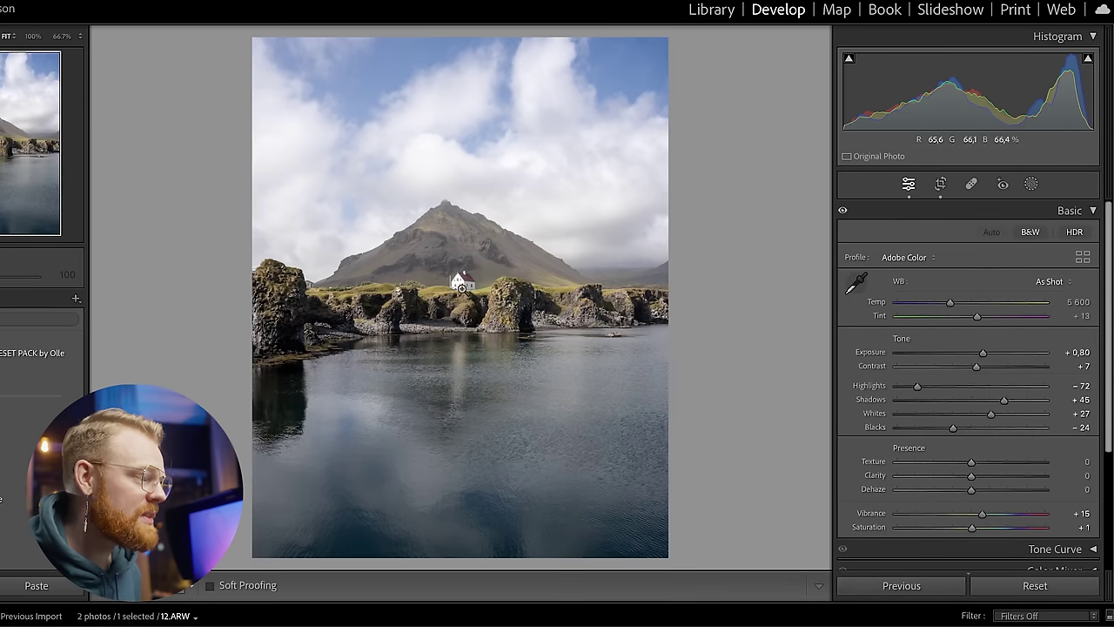
# Lower Exposure to +0,60, pull Highlights to -79, and fine-tune Shadows.
pyautogui.scroll(-1, 1107, 264)
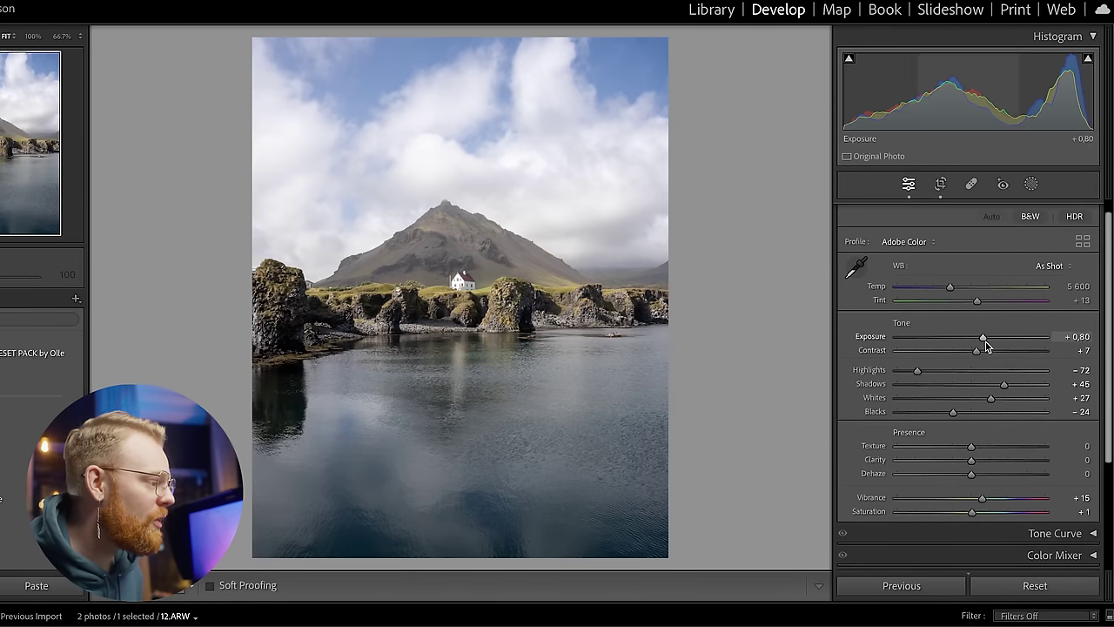
pyautogui.moveTo(984, 340); pyautogui.dragTo(982, 340)
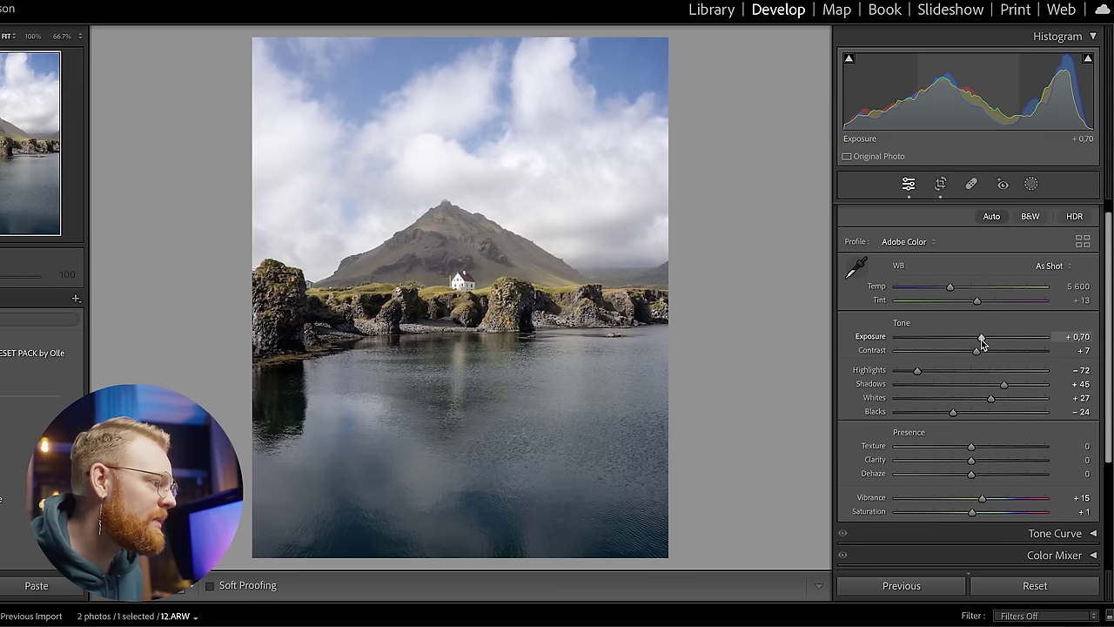
pyautogui.moveTo(924, 376); pyautogui.dragTo(918, 376)
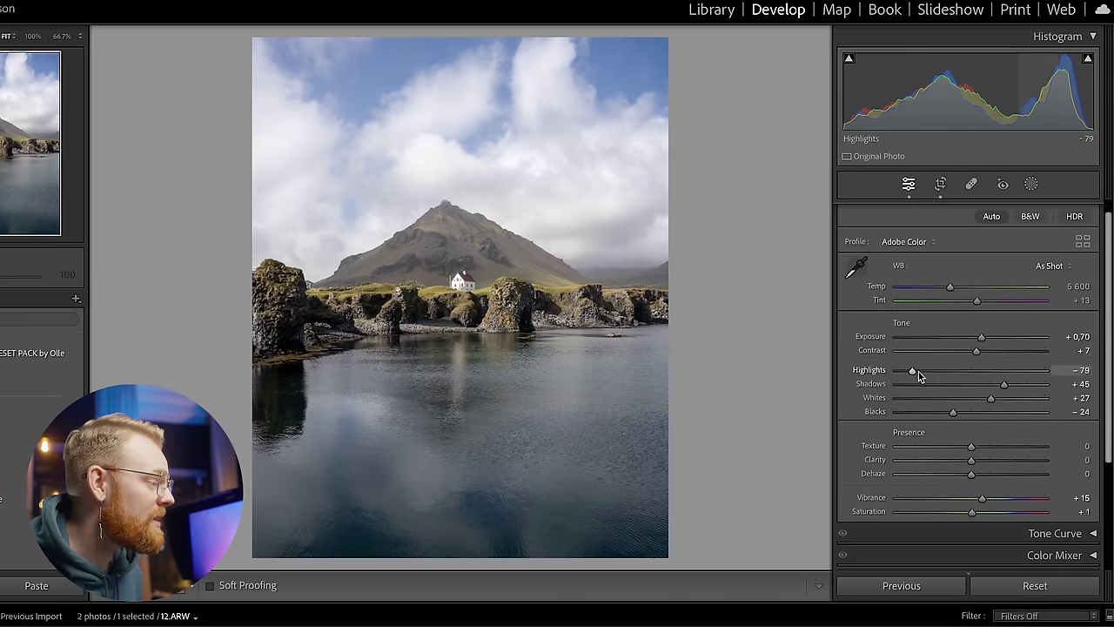
pyautogui.moveTo(982, 340); pyautogui.dragTo(998, 388)
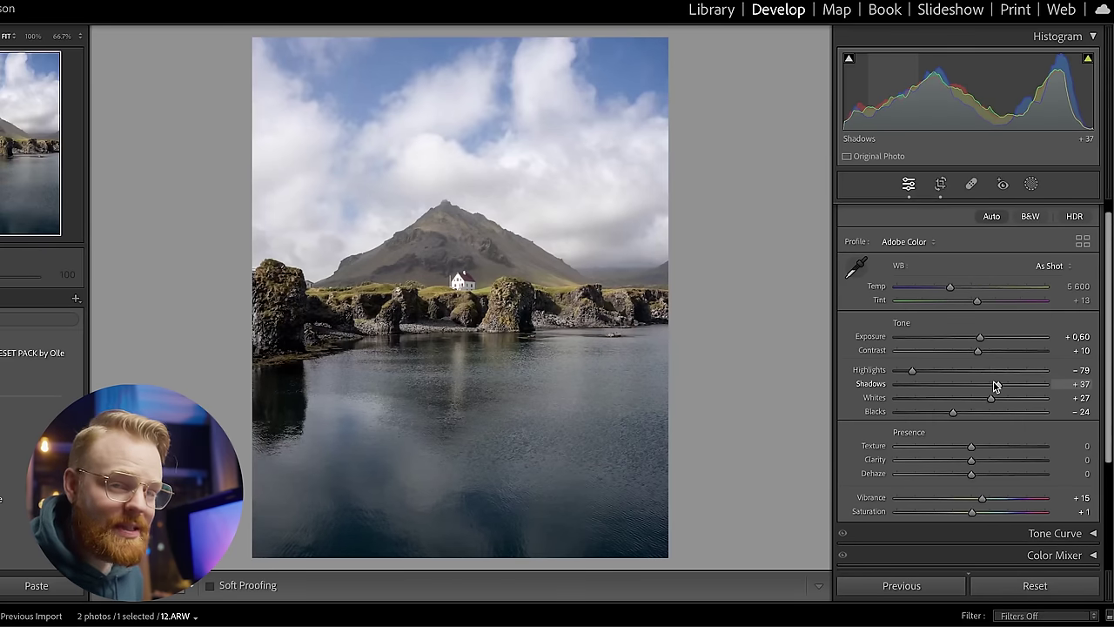
pyautogui.moveTo(997, 386)
pyautogui.mouseDown()
pyautogui.moveTo(1045, 386)
pyautogui.moveTo(928, 390)
pyautogui.moveTo(1002, 385)
pyautogui.mouseUp()
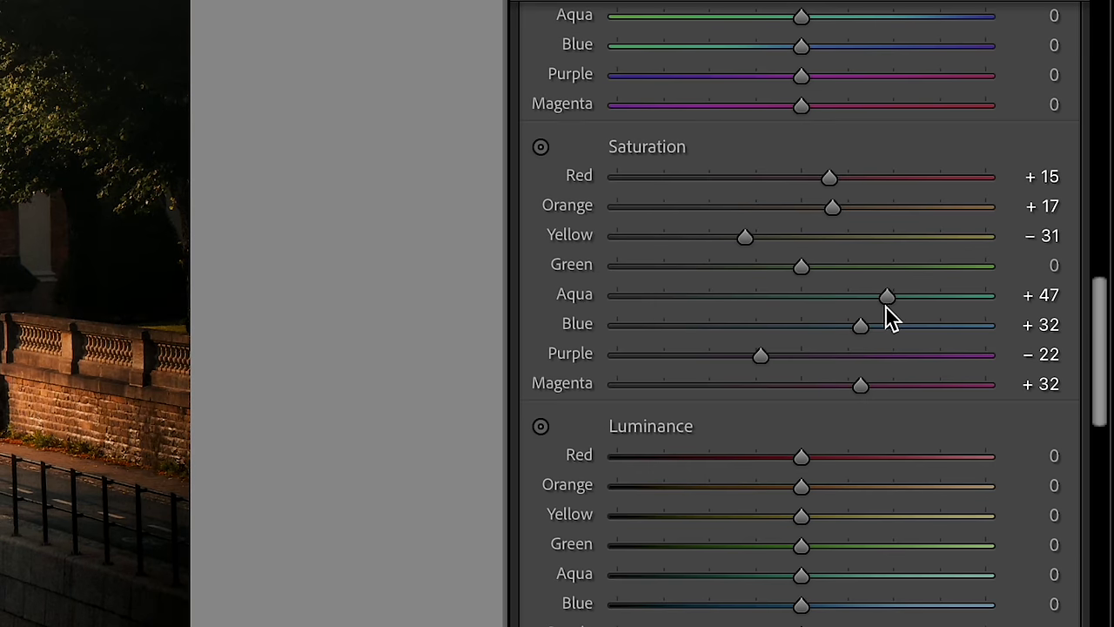
# Reset the HSL Aqua saturation slider to 0.
pyautogui.doubleClick(888, 296)
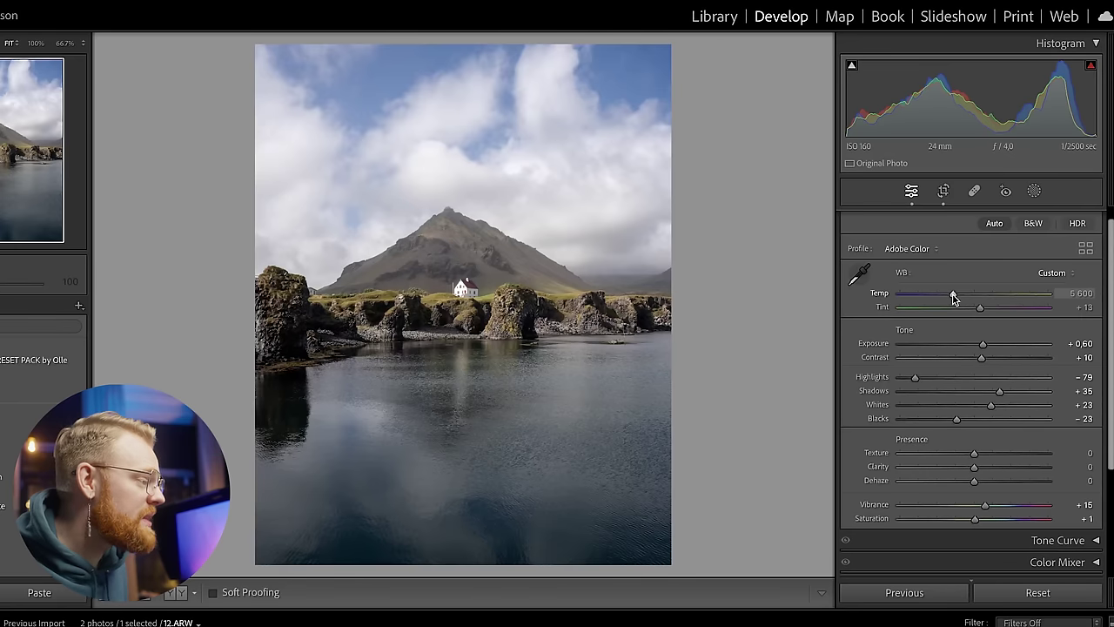
# Try a much cooler Temp, undo it, and take up the white balance eyedropper.
pyautogui.moveTo(954, 298); pyautogui.dragTo(995, 311)
pyautogui.hotkey('ctrl', 'z')
pyautogui.hotkey('ctrl', 'z')
pyautogui.hotkey('ctrl', 'z')
pyautogui.hotkey('ctrl', 'z')
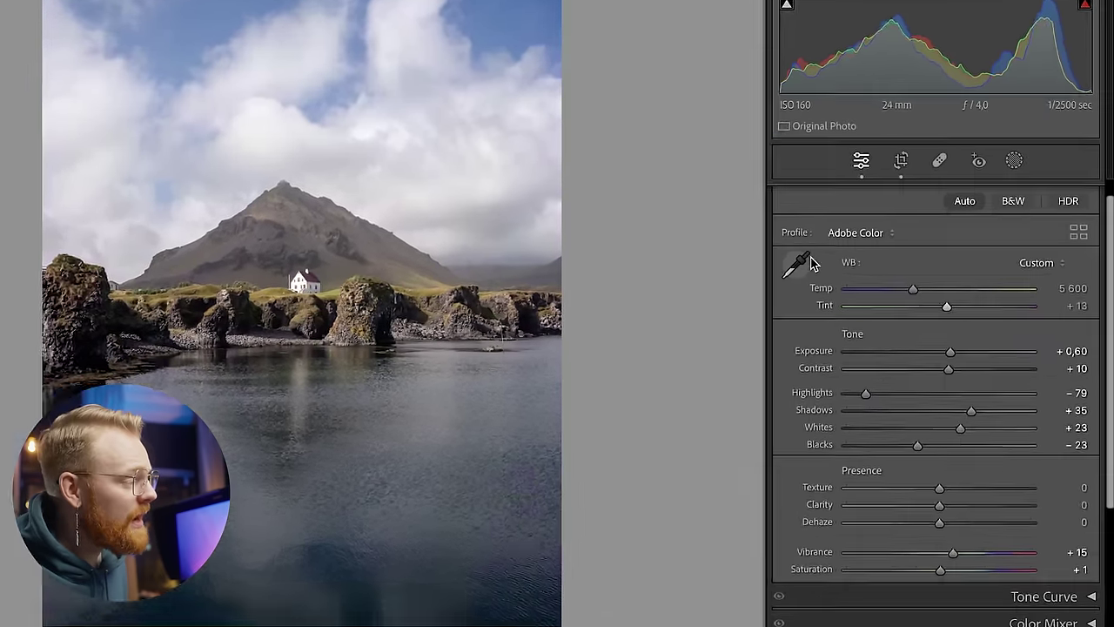
pyautogui.click(701, 252)
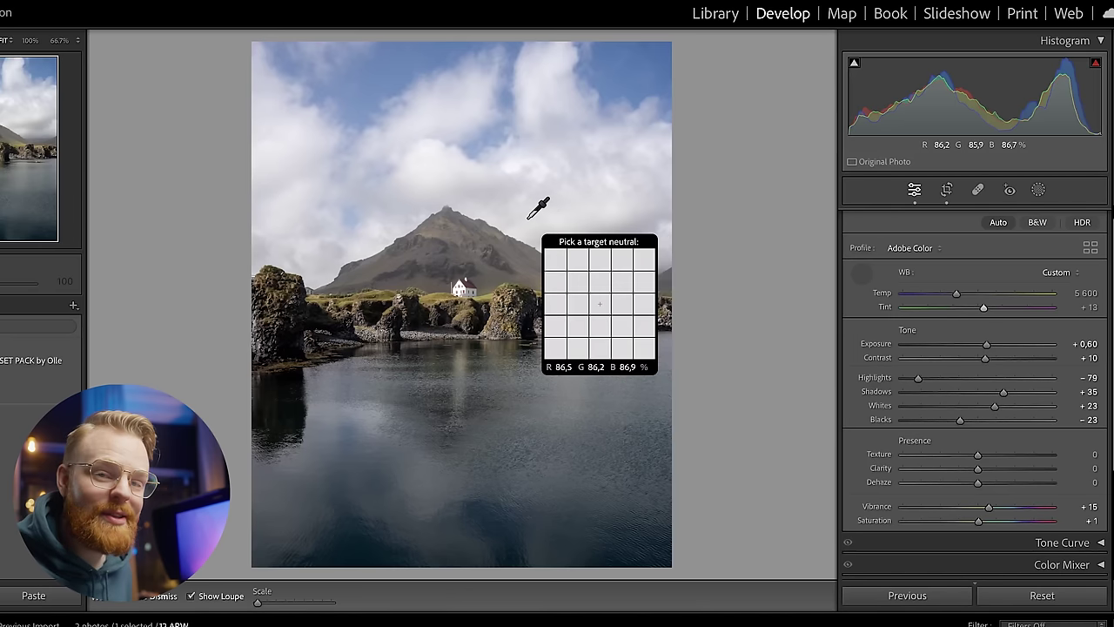
# Sample white balance from a grey cloud instead of the house, giving Temp 5 600, Tint +8.
pyautogui.click(464, 287)
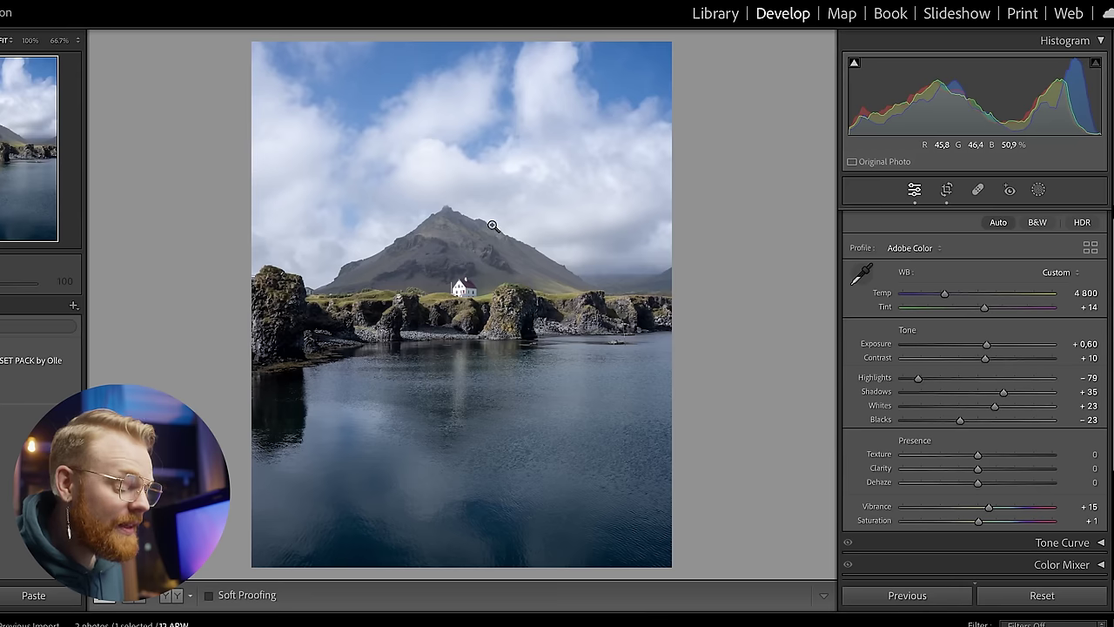
pyautogui.hotkey('ctrl', 'z')
pyautogui.click(861, 275)
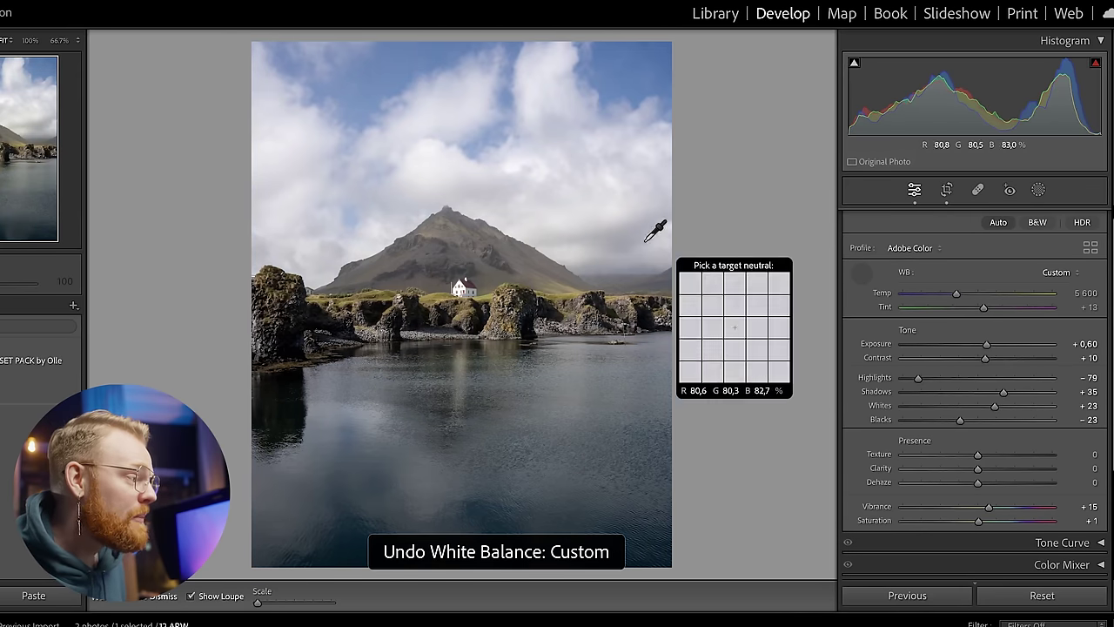
pyautogui.click(570, 217)
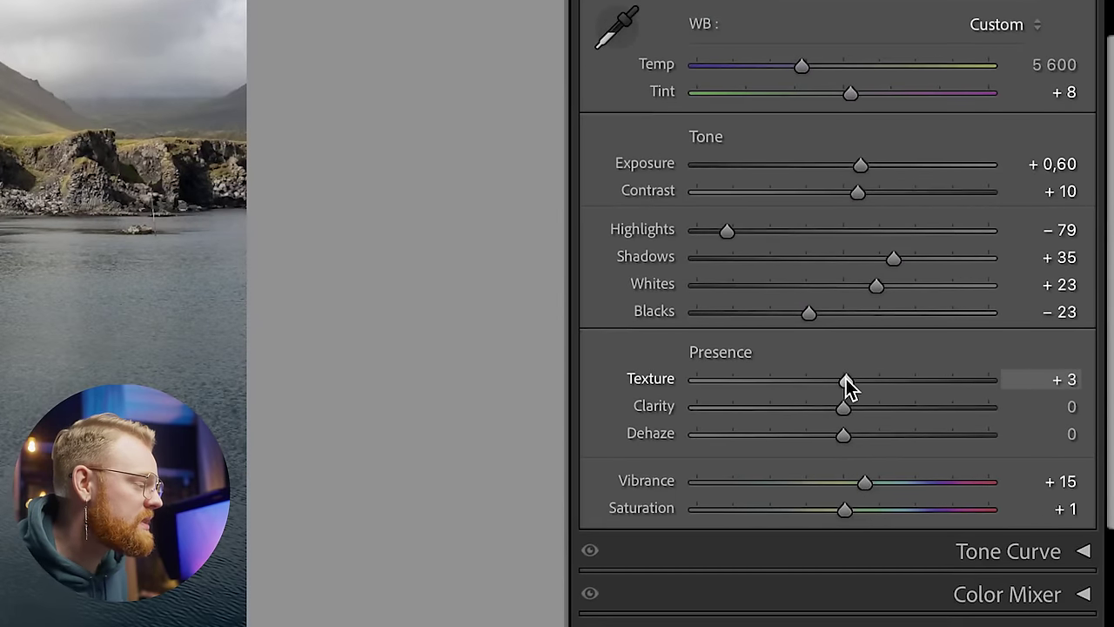
# Set Texture to +2 and Clarity to +20, testing Dehaze and resetting it to 0.
pyautogui.moveTo(847, 379); pyautogui.dragTo(918, 438)
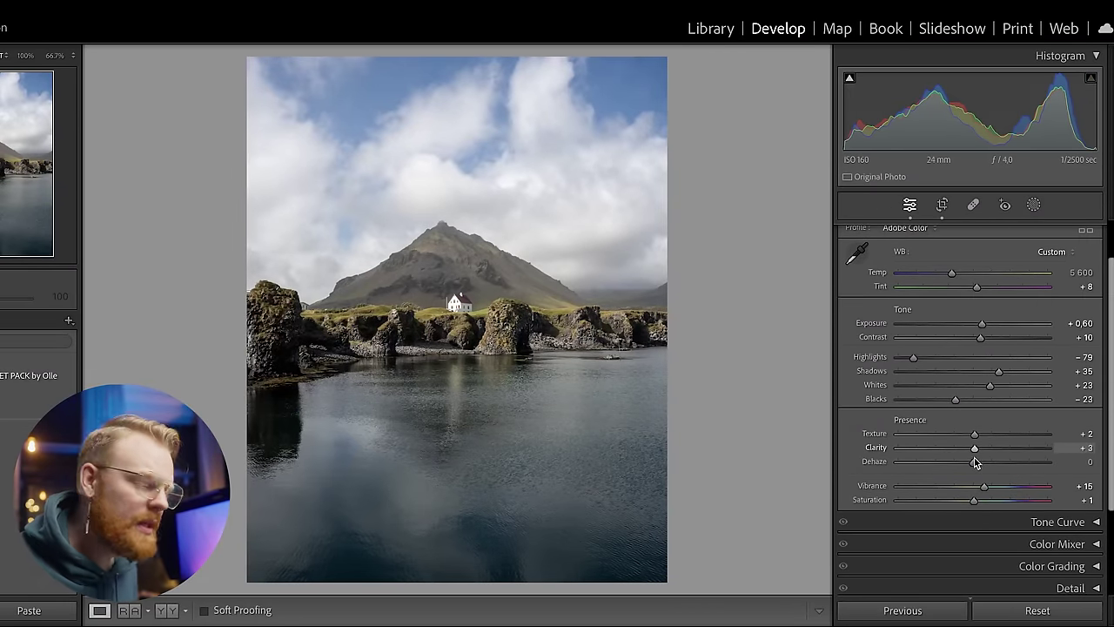
pyautogui.moveTo(969, 460); pyautogui.dragTo(989, 442)
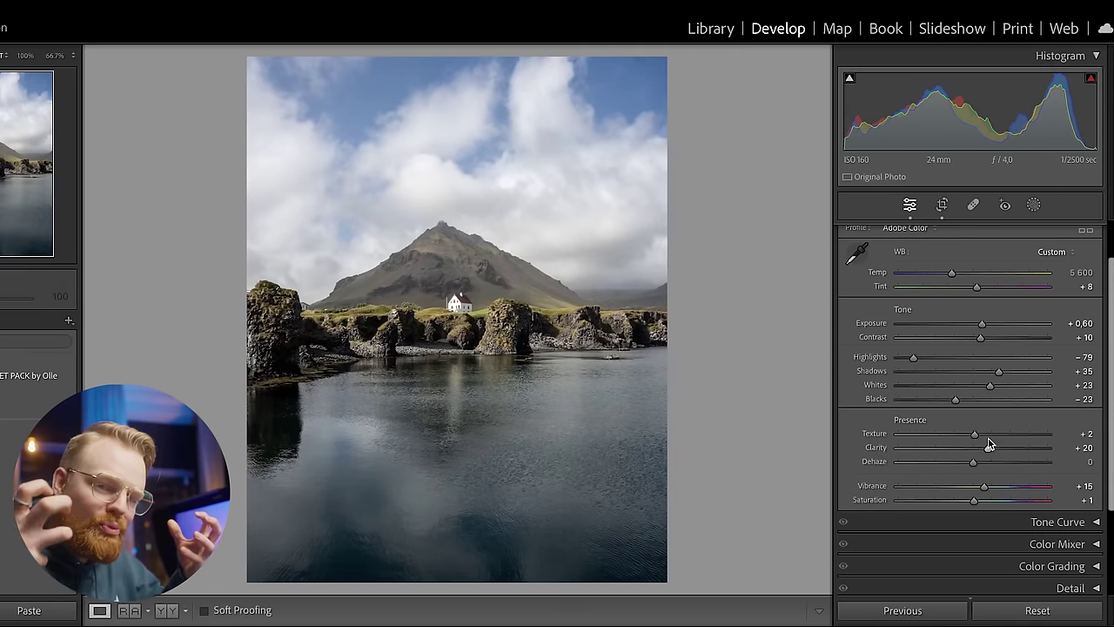
pyautogui.scroll(-1, 989, 448)
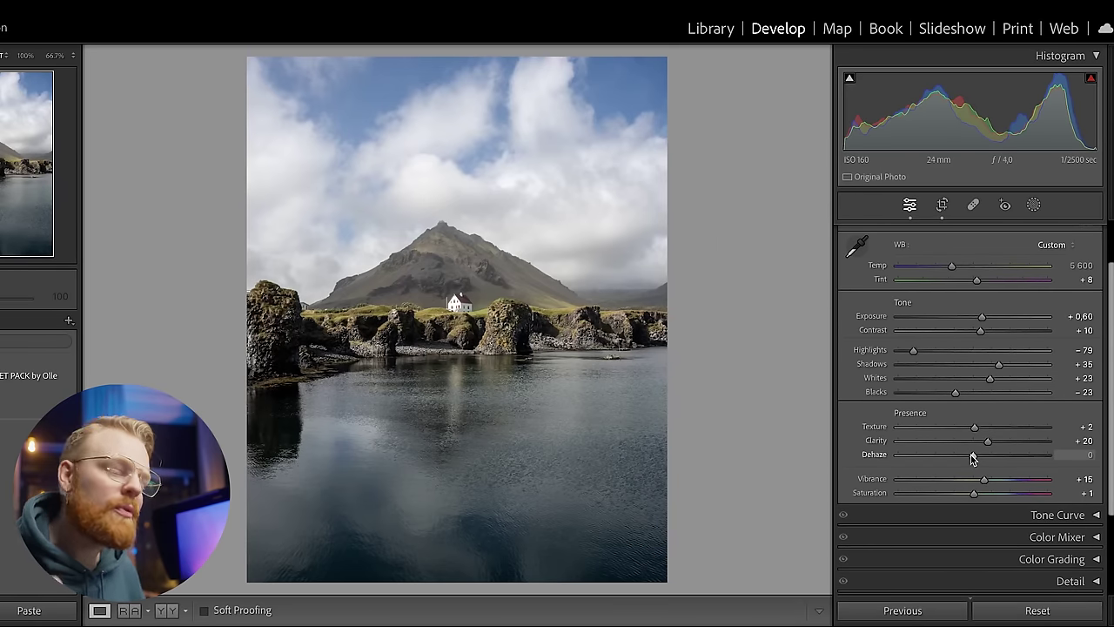
pyautogui.moveTo(973, 456); pyautogui.dragTo(980, 456)
pyautogui.doubleClick(976, 456)
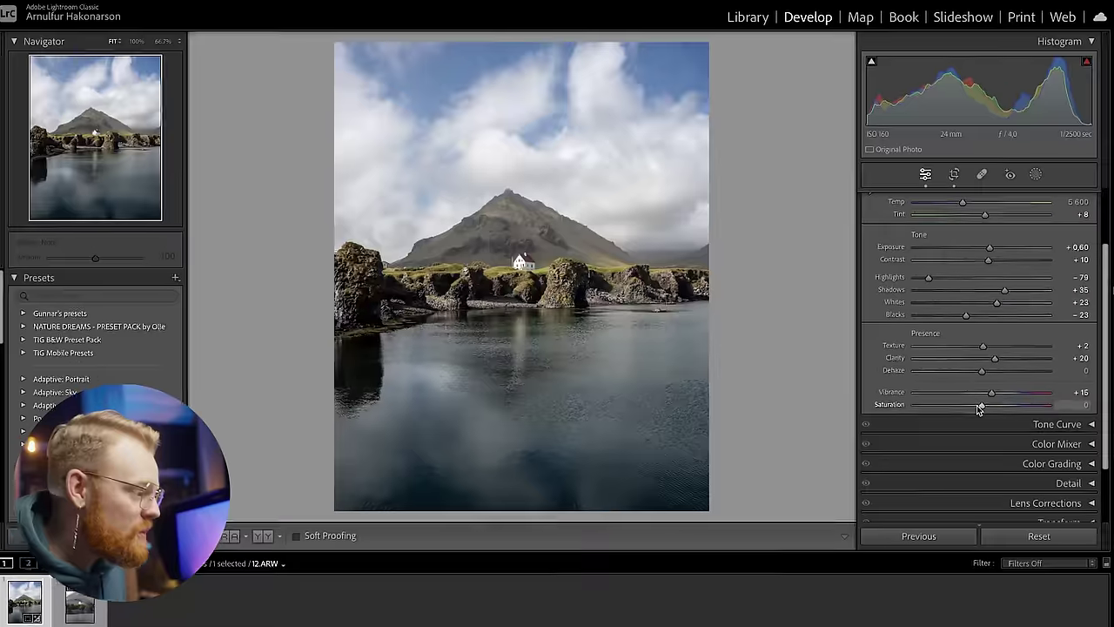
# Drag Saturation far right to compare, then pull it back near 0.
pyautogui.moveTo(980, 408); pyautogui.dragTo(1040, 407)
pyautogui.moveTo(1038, 446); pyautogui.dragTo(997, 438)
# Reset Saturation, settle Vibrance at +22 and Saturation at +6, and expand Tone Curve.
pyautogui.doubleClick(987, 446)
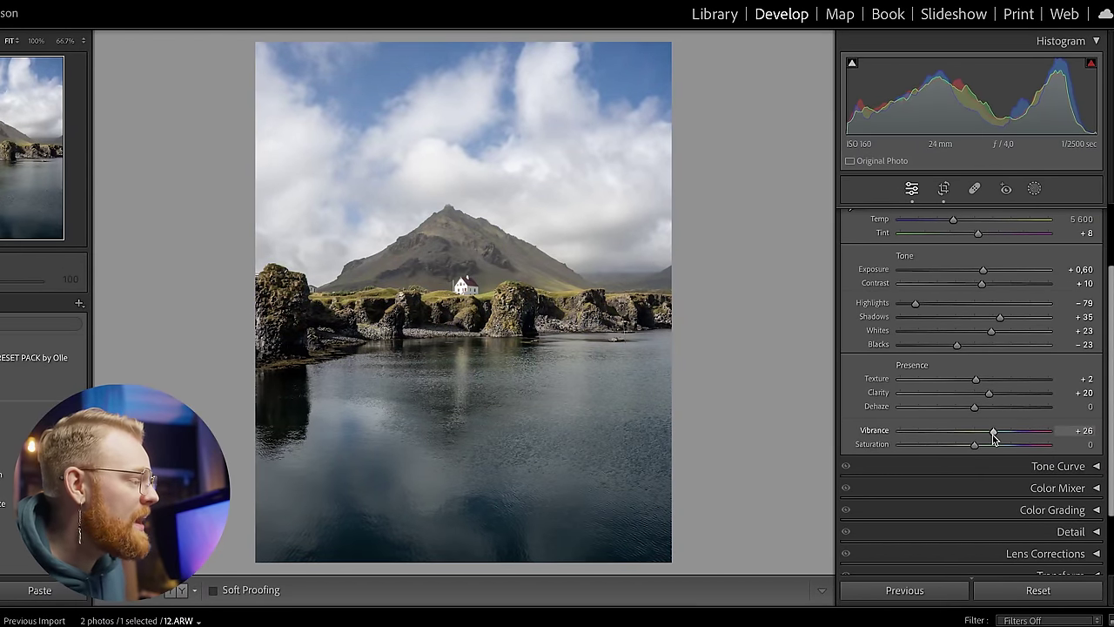
pyautogui.moveTo(993, 430); pyautogui.dragTo(1003, 430)
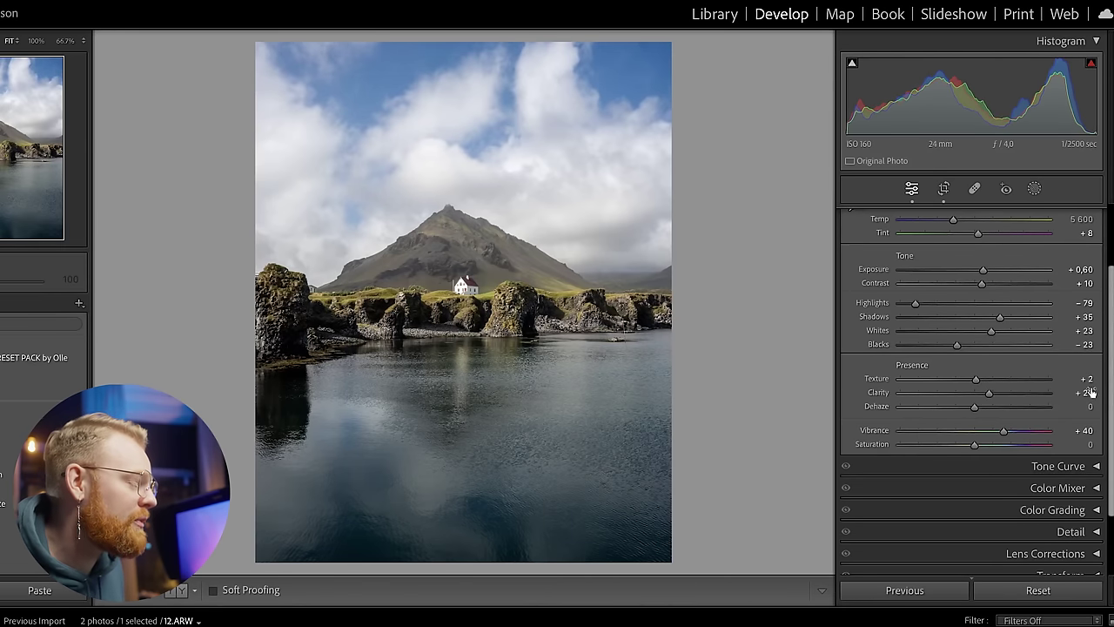
pyautogui.moveTo(1006, 433); pyautogui.dragTo(979, 447)
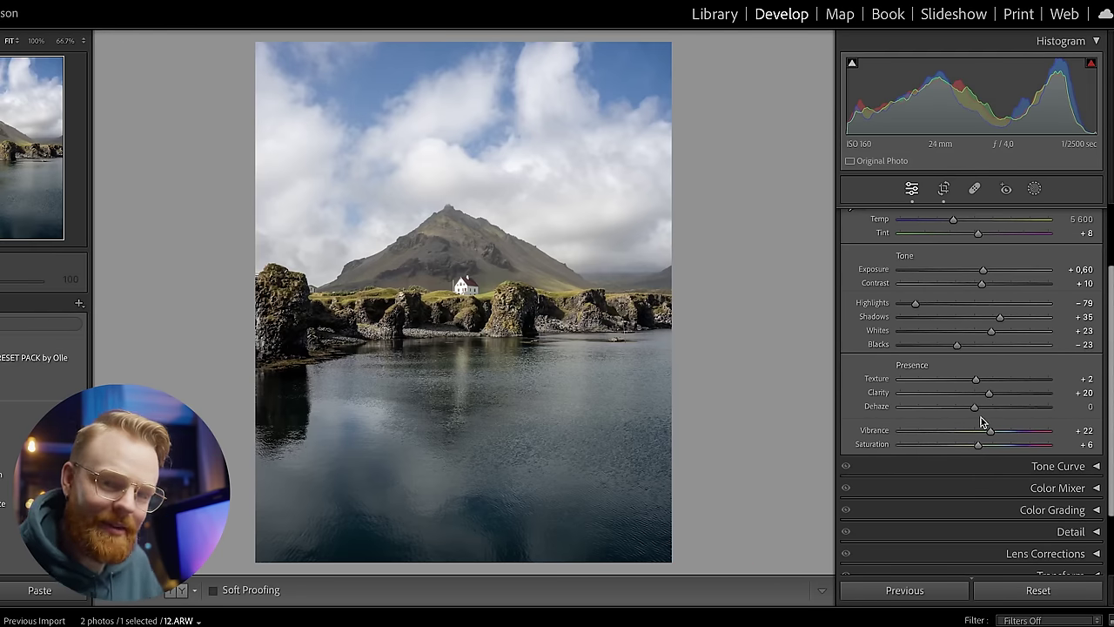
pyautogui.scroll(1, 982, 417)
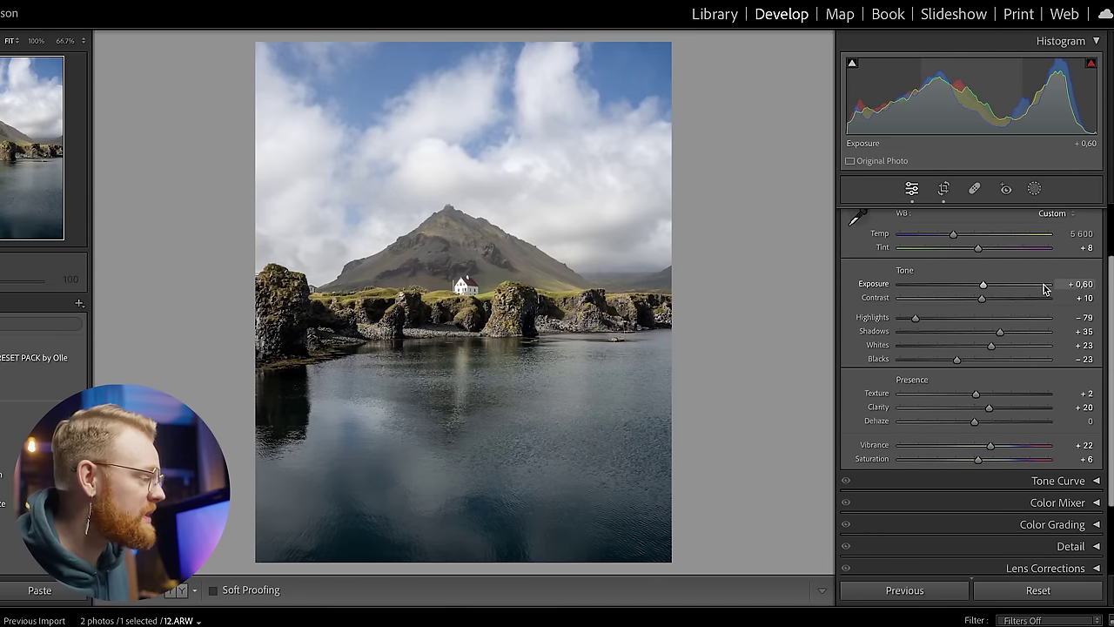
pyautogui.scroll(-3, 1089, 409)
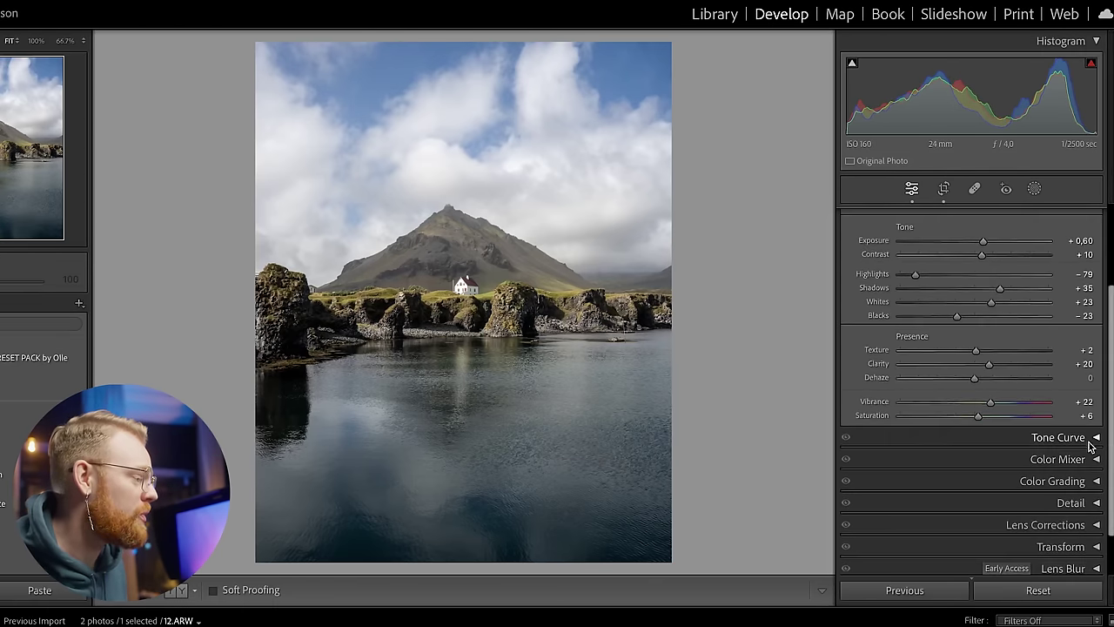
pyautogui.click(1090, 435)
# Try darkening the midtones with a centre point on the tone curve, then undo it.
pyautogui.scroll(-2, 1099, 331)
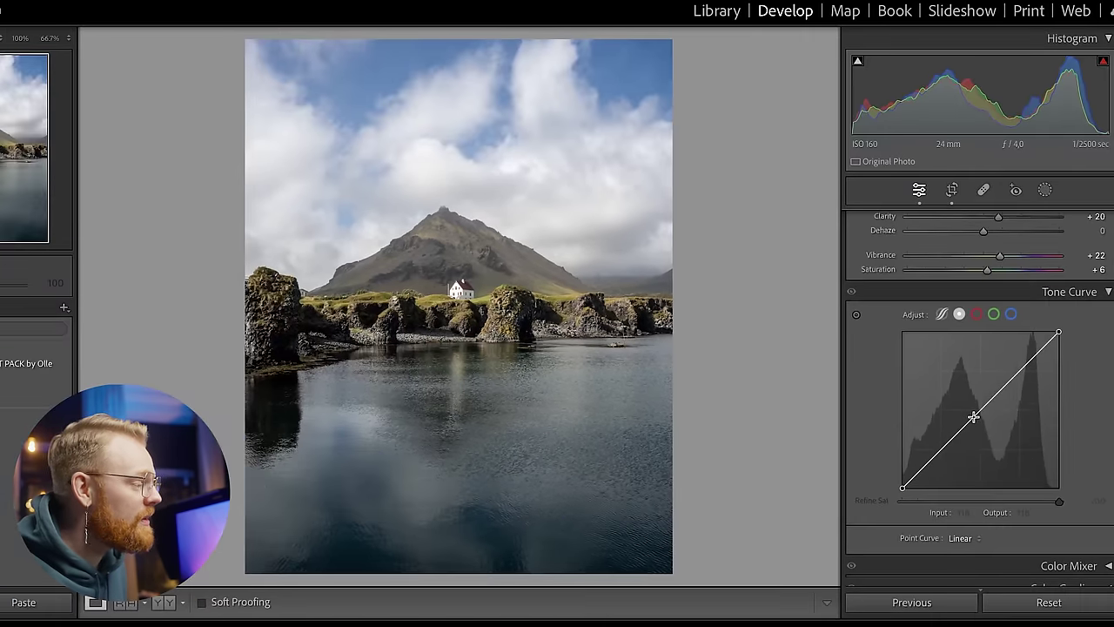
pyautogui.click(973, 417)
pyautogui.moveTo(975, 419); pyautogui.dragTo(969, 391)
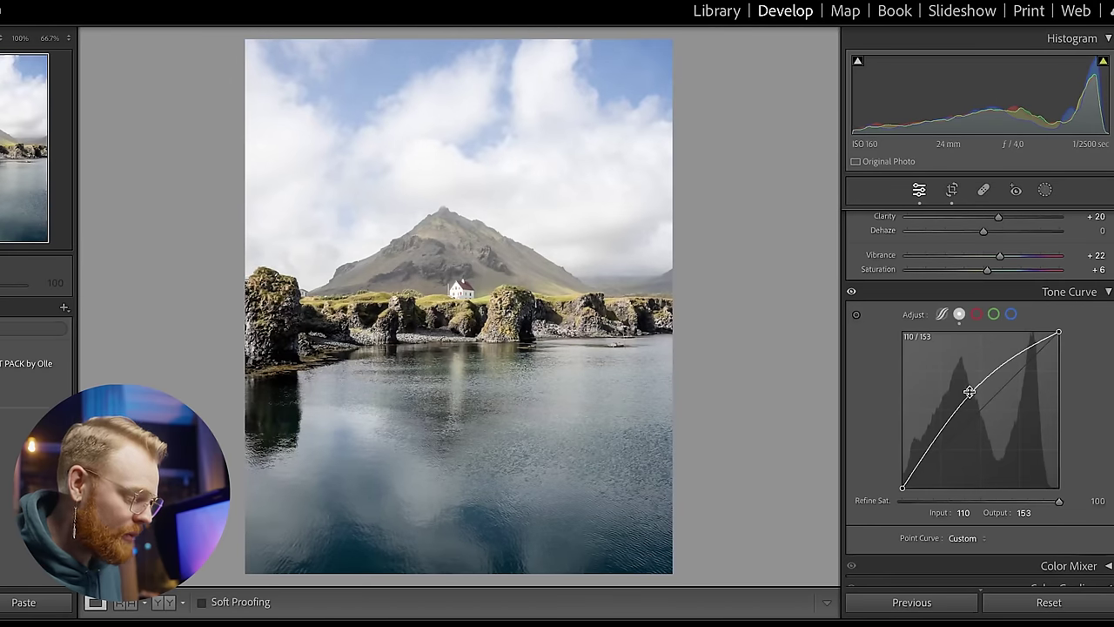
pyautogui.hotkey('ctrl', 'z')
# Build an S-curve with shadows lowered, highlights raised, and the black point lifted to 0/21.
pyautogui.click(1019, 372)
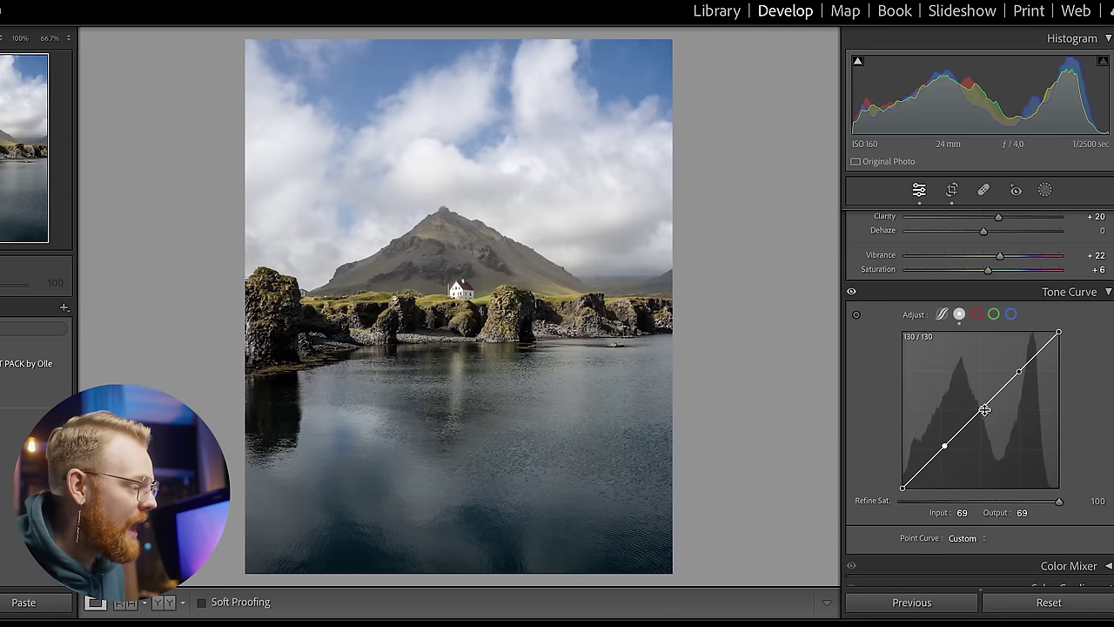
pyautogui.moveTo(943, 449); pyautogui.dragTo(947, 462)
pyautogui.moveTo(1023, 373); pyautogui.dragTo(1027, 353)
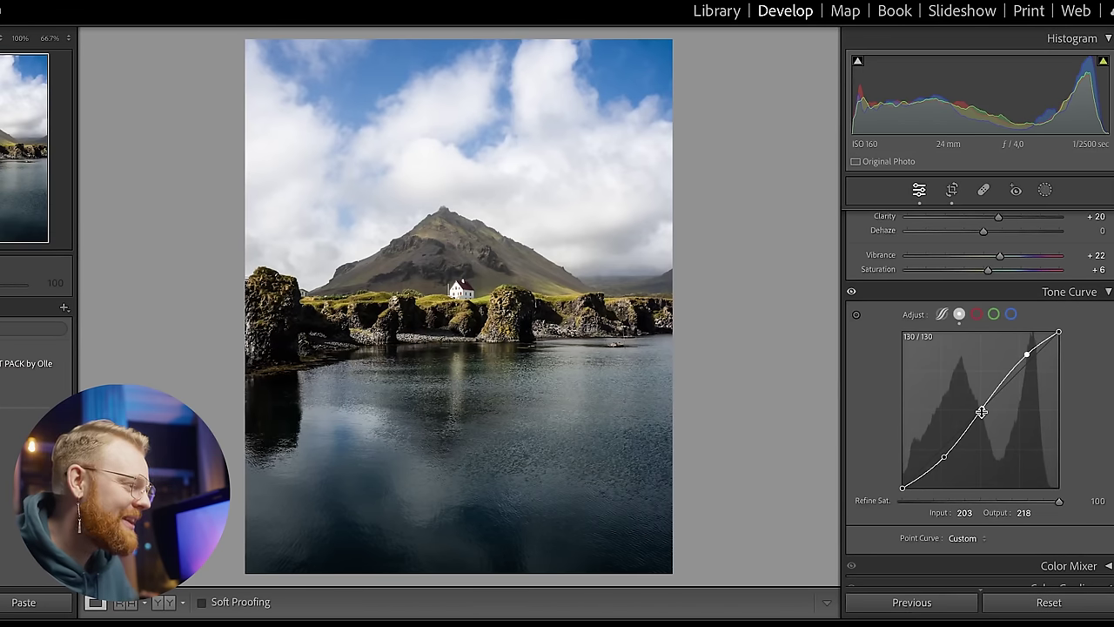
pyautogui.moveTo(942, 458); pyautogui.dragTo(944, 455)
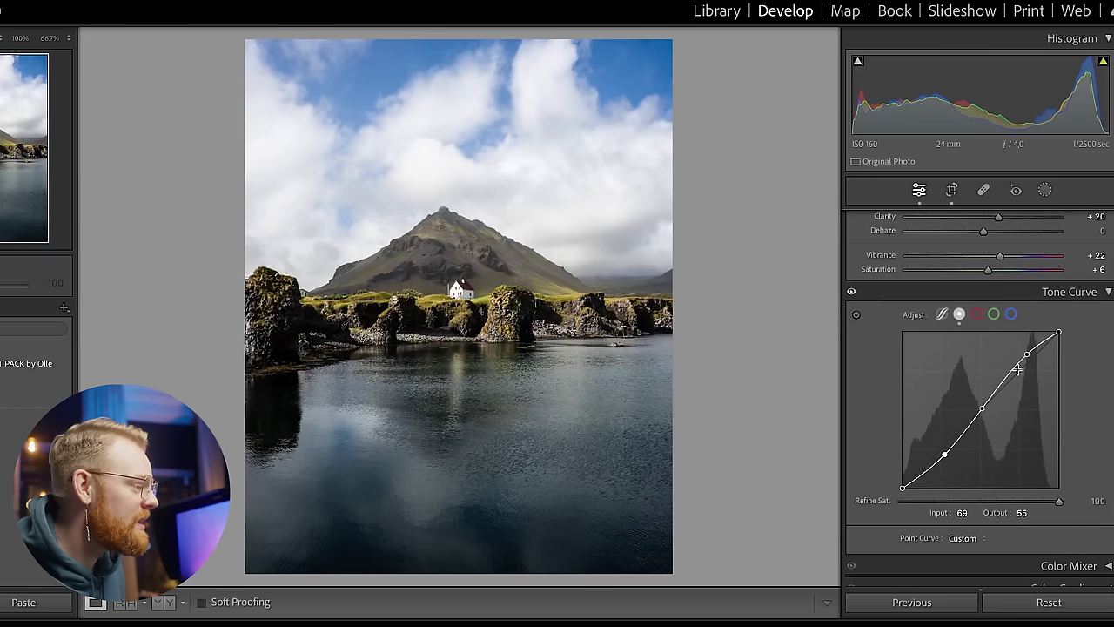
pyautogui.moveTo(1028, 356); pyautogui.dragTo(1028, 357)
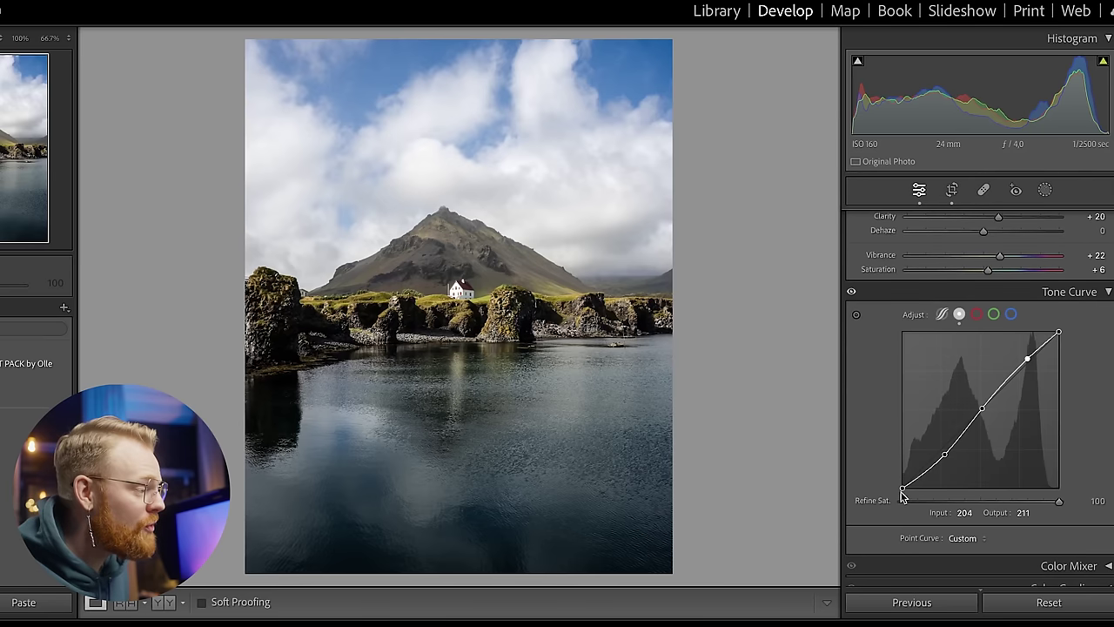
pyautogui.moveTo(903, 487); pyautogui.dragTo(809, 450)
# Tweak the shadow and upper-midtone curve points, undoing each until Point Curve reads Linear.
pyautogui.moveTo(946, 460); pyautogui.dragTo(944, 445)
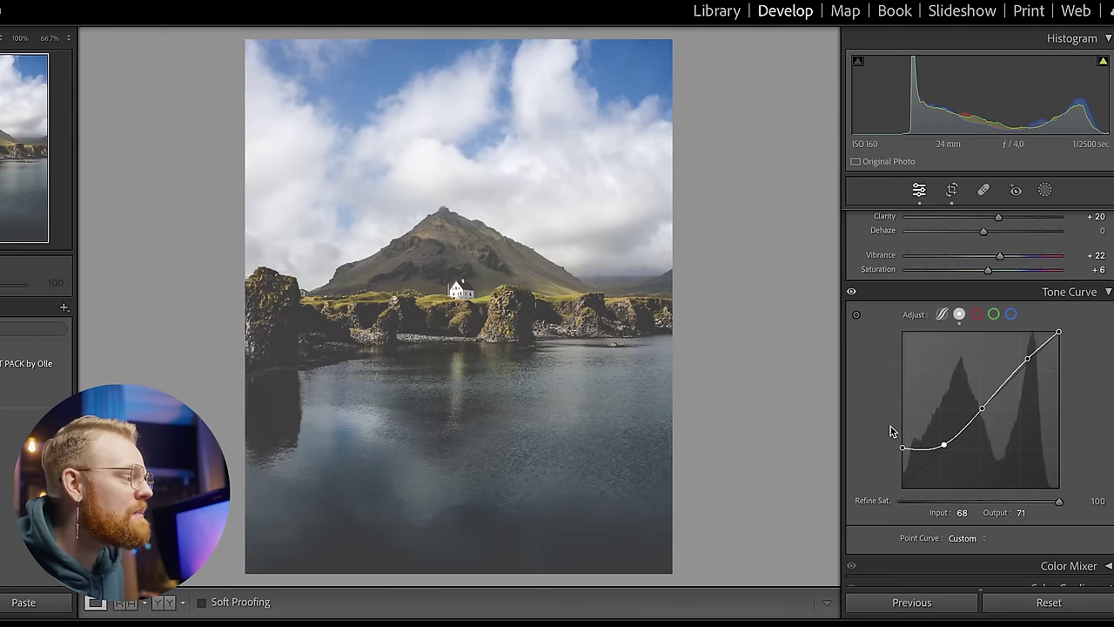
pyautogui.hotkey('ctrl', 'z')
pyautogui.hotkey('ctrl', 'z')
pyautogui.hotkey('ctrl', 'z')
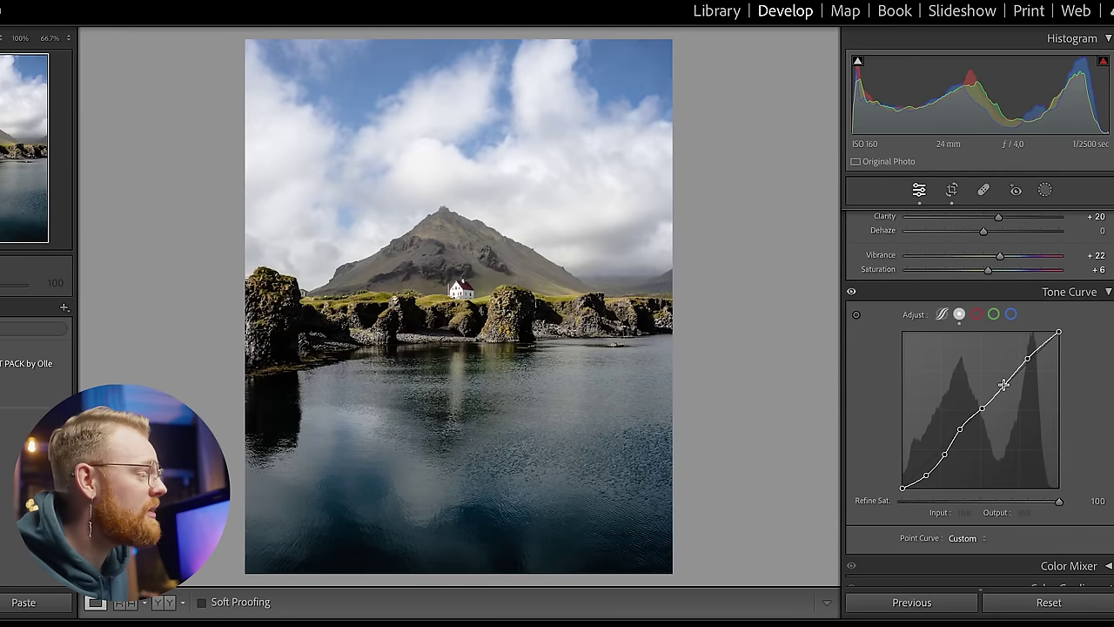
pyautogui.moveTo(1003, 384); pyautogui.dragTo(1034, 352)
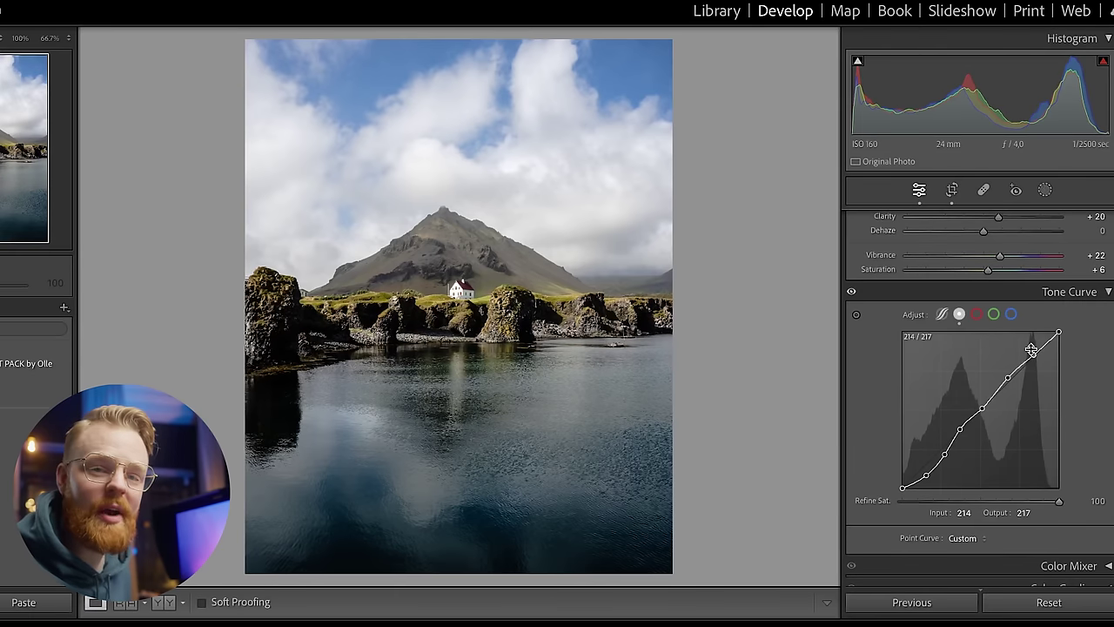
pyautogui.hotkey('ctrl', 'z')
pyautogui.hotkey('ctrl', 'z')
pyautogui.hotkey('ctrl', 'z')
pyautogui.hotkey('ctrl', 'z')
pyautogui.hotkey('ctrl', 'z')
pyautogui.hotkey('ctrl', 'z')
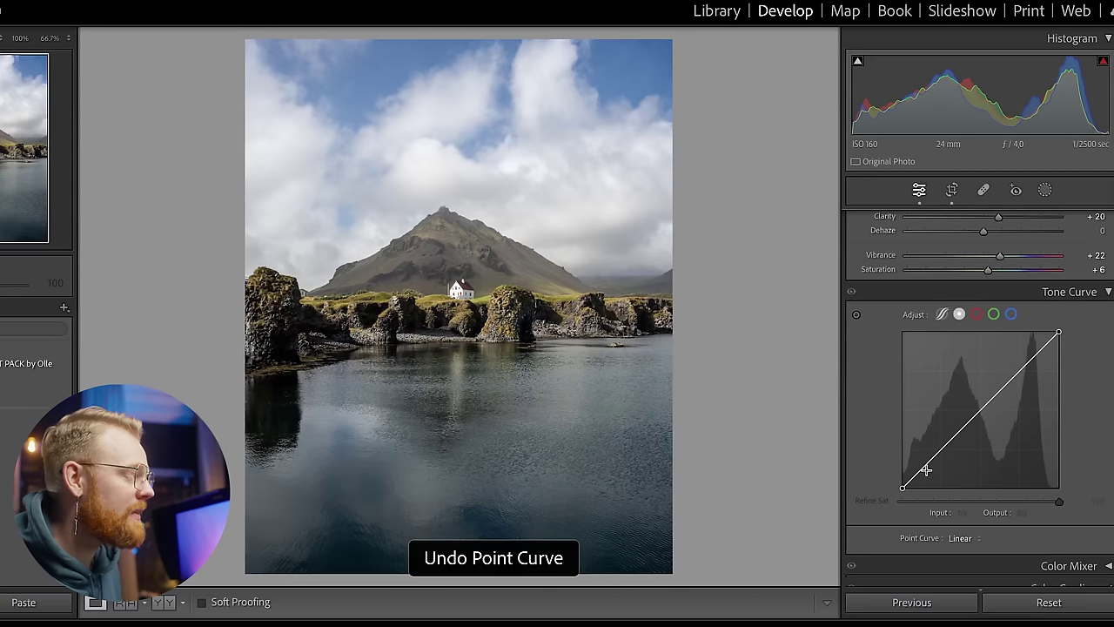
# Try raising the darks with the parametric region curve, then undo it.
pyautogui.click(942, 315)
pyautogui.scroll(-1, 933, 374)
pyautogui.moveTo(948, 360); pyautogui.dragTo(930, 415)
pyautogui.moveTo(948, 374); pyautogui.dragTo(924, 378)
pyautogui.hotkey('ctrl', 'z')
pyautogui.hotkey('ctrl', 'z')
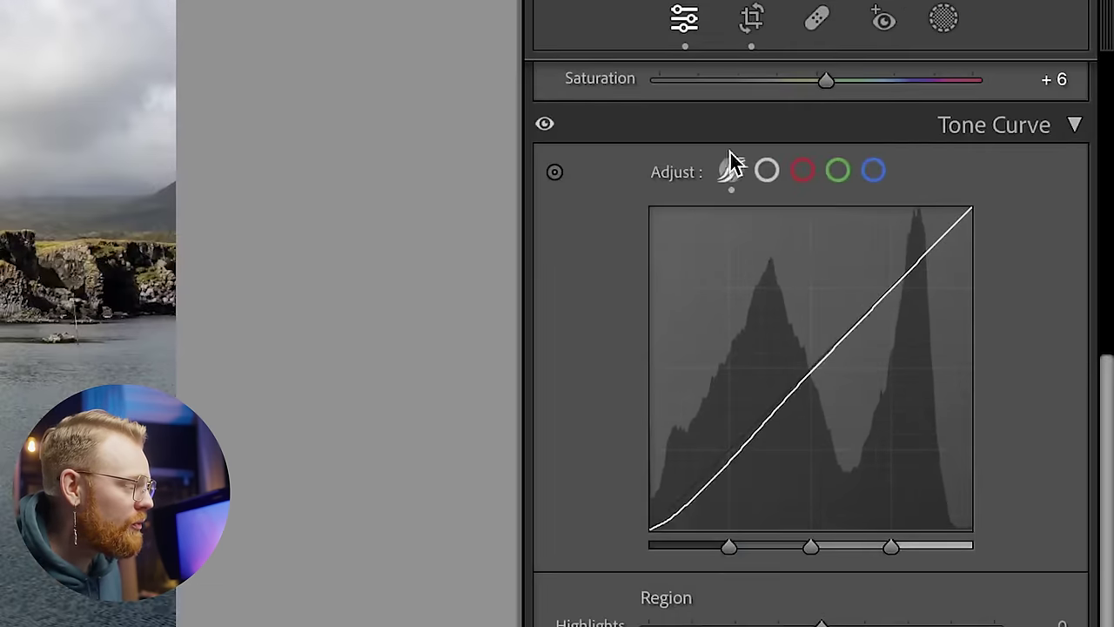
# Back on the point curve, set a single shadow point at 65/61.
pyautogui.click(766, 174)
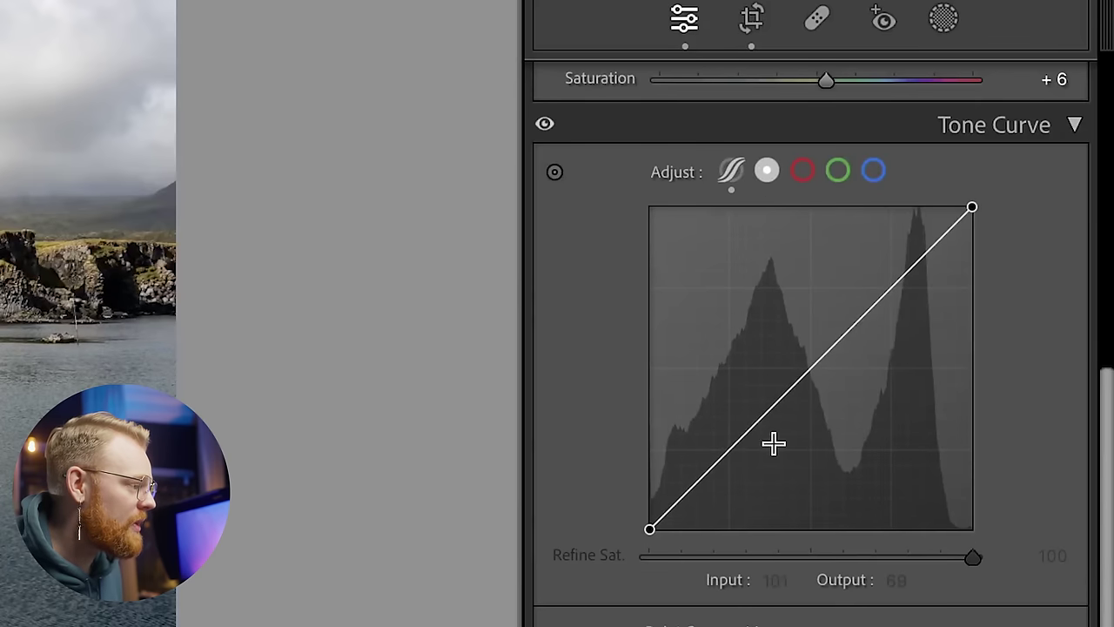
pyautogui.click(747, 445)
pyautogui.click(804, 395)
pyautogui.hotkey('ctrl', 'z')
pyautogui.hotkey('ctrl', 'z')
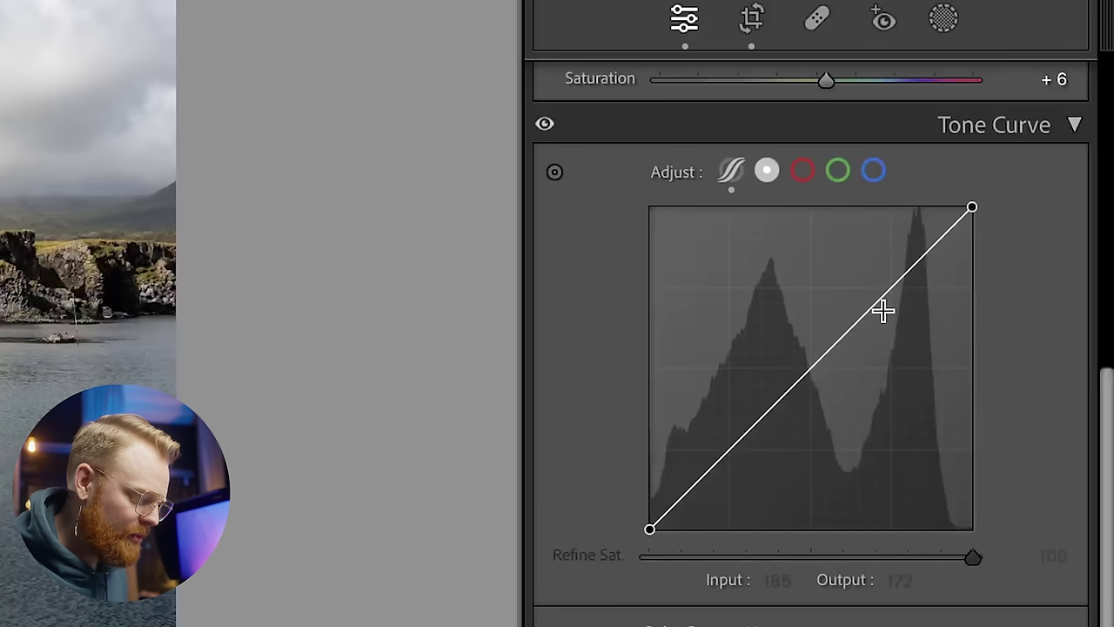
pyautogui.click(739, 444)
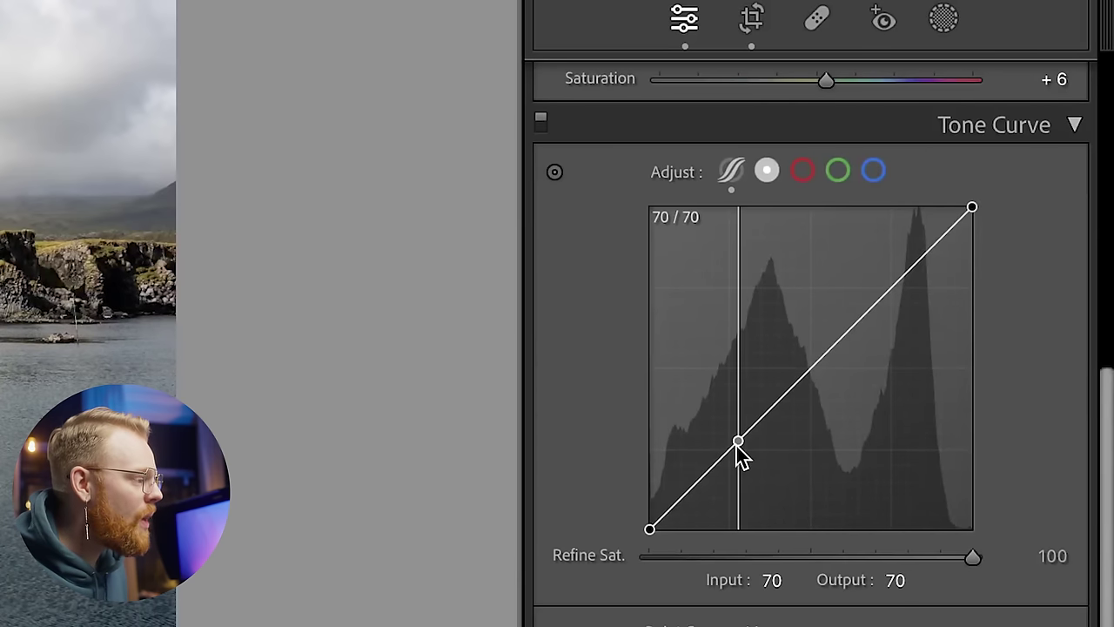
pyautogui.moveTo(742, 468); pyautogui.dragTo(743, 440)
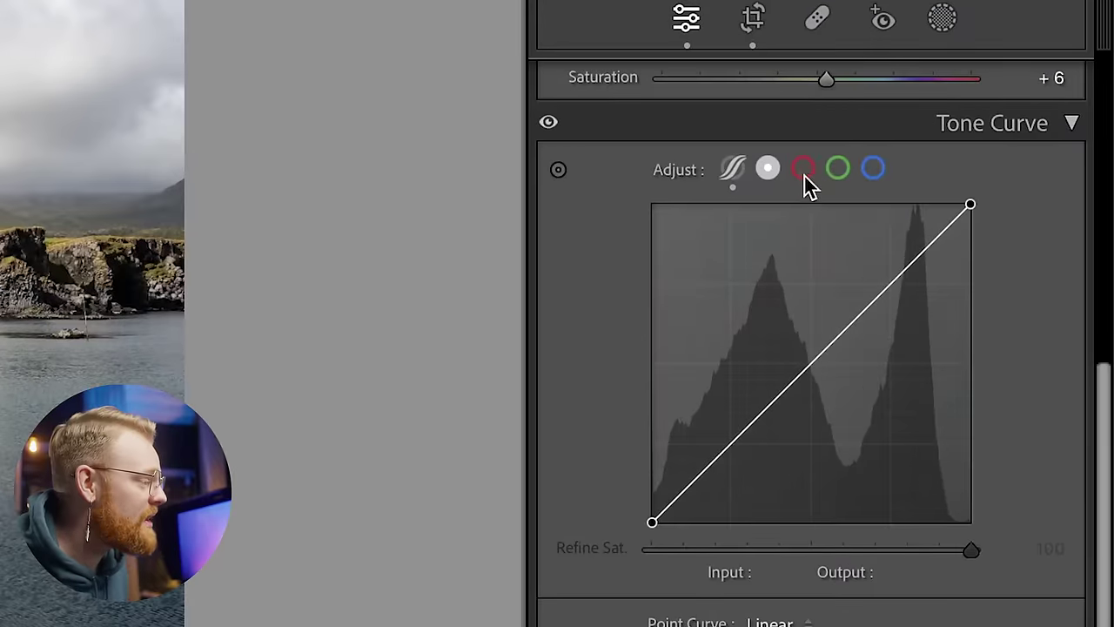
# Check the red, green and blue curves, then try and undo a red-channel point near 55/52.
pyautogui.click(819, 175)
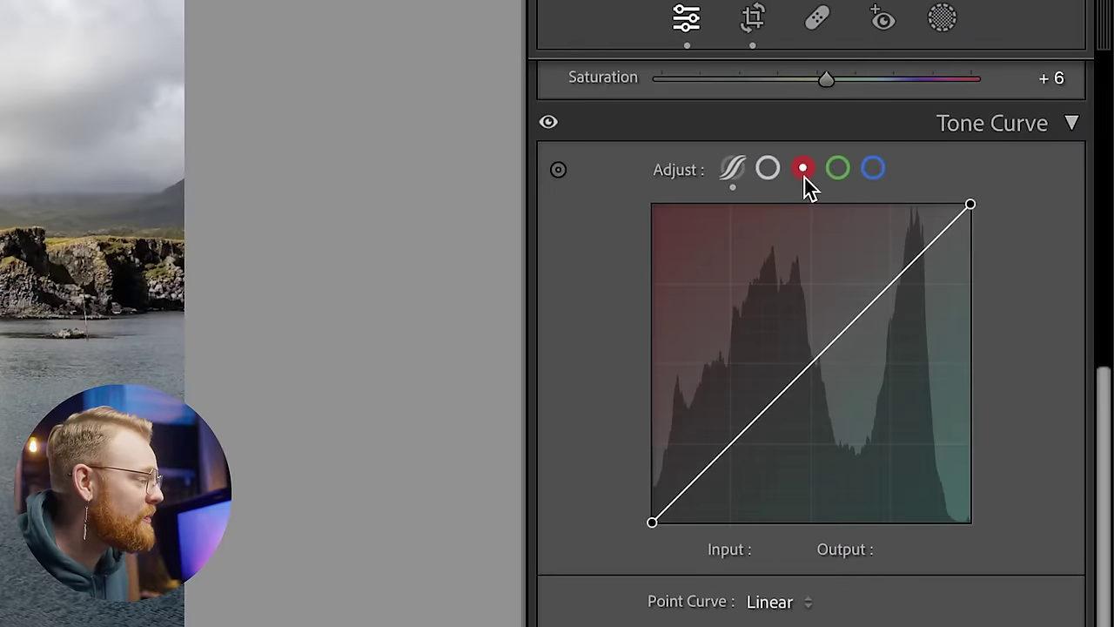
pyautogui.click(841, 172)
pyautogui.click(874, 171)
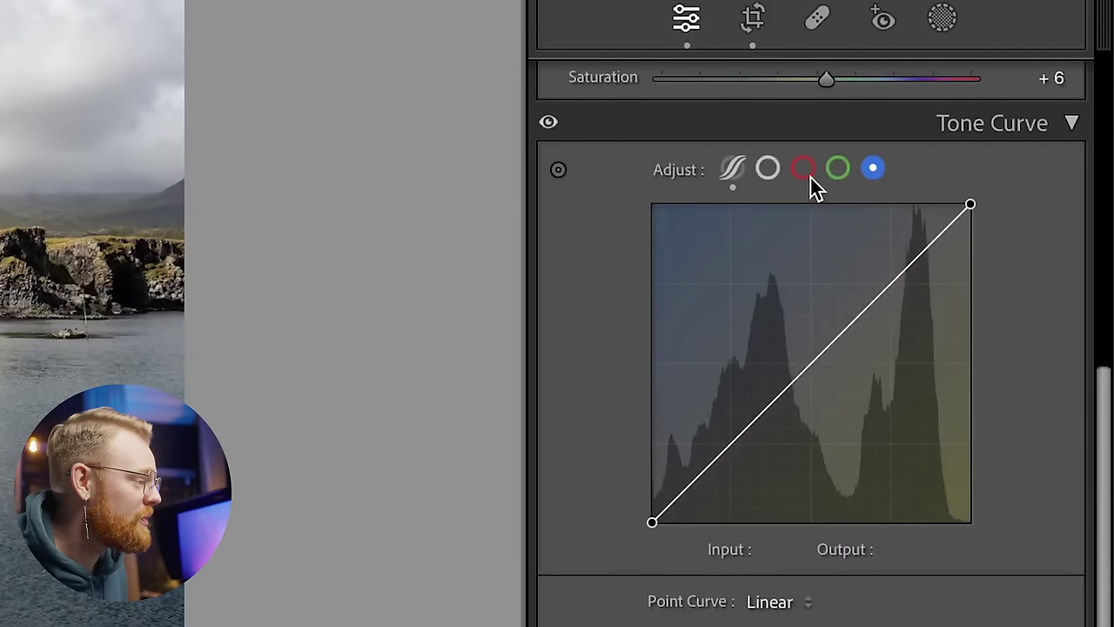
pyautogui.click(805, 171)
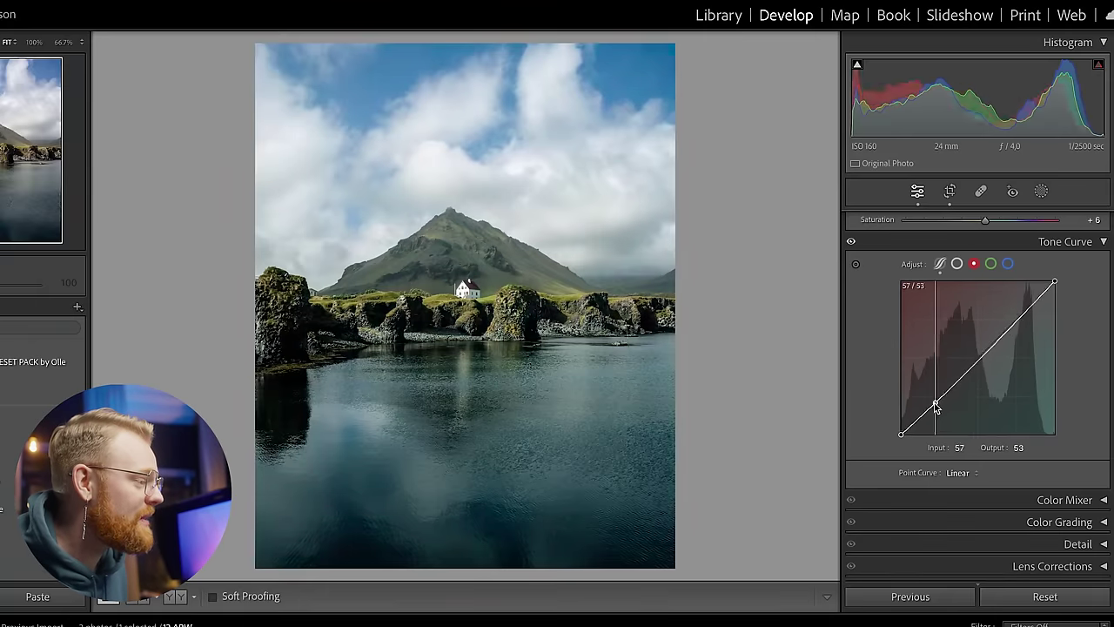
pyautogui.moveTo(753, 450); pyautogui.dragTo(756, 458)
pyautogui.moveTo(934, 408); pyautogui.dragTo(932, 404)
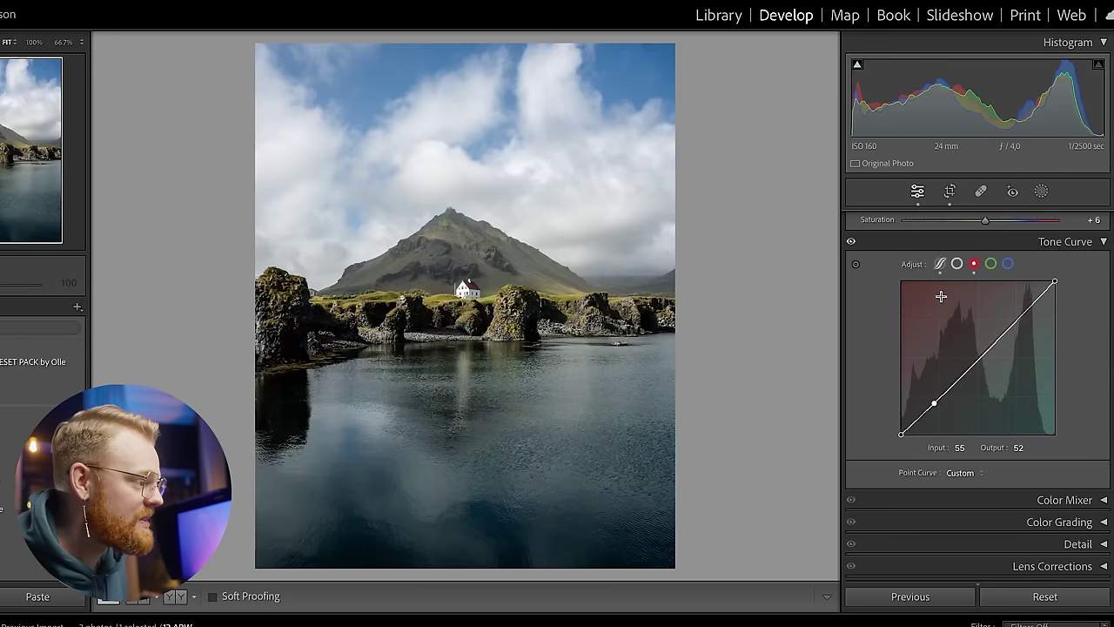
pyautogui.hotkey('ctrl', 'z')
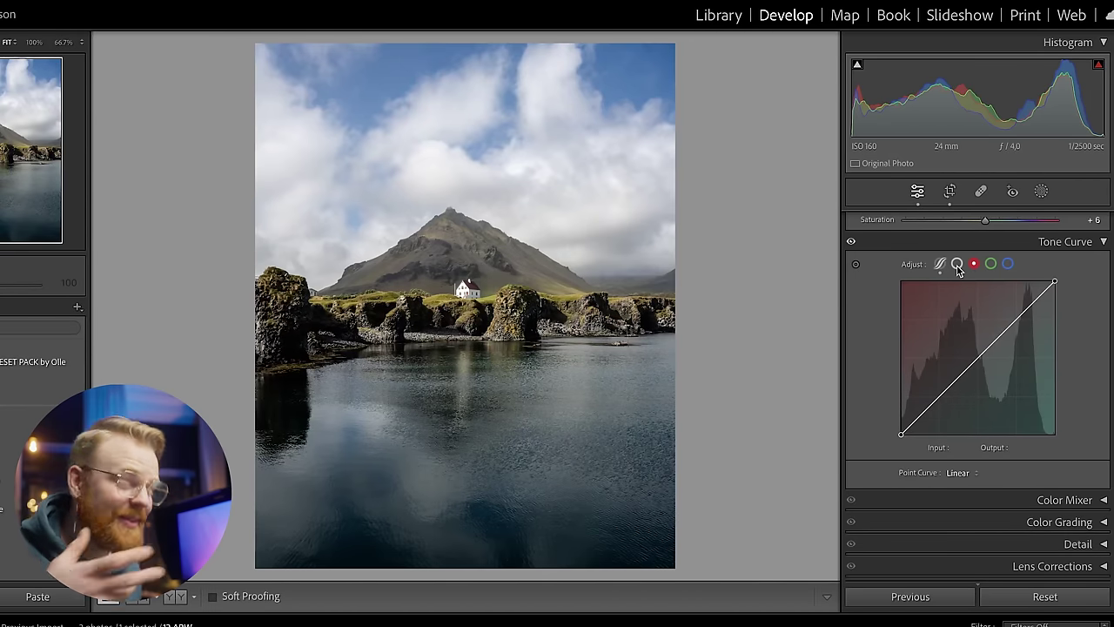
# Cycle through the colour channel curves and finish on the combined RGB curve.
pyautogui.click(957, 265)
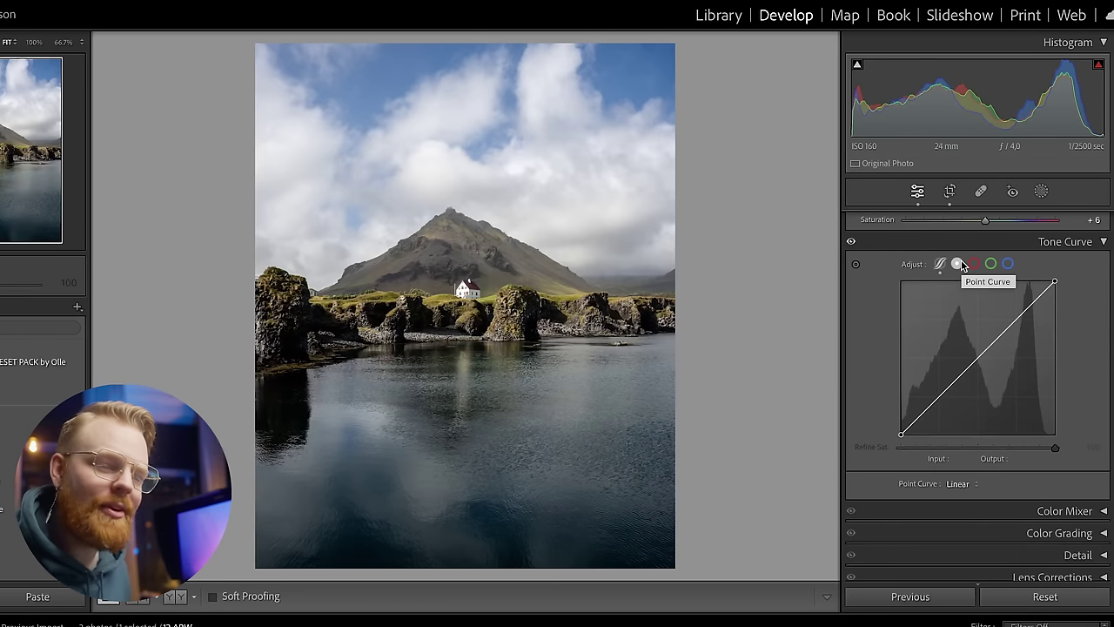
pyautogui.click(976, 263)
pyautogui.click(990, 264)
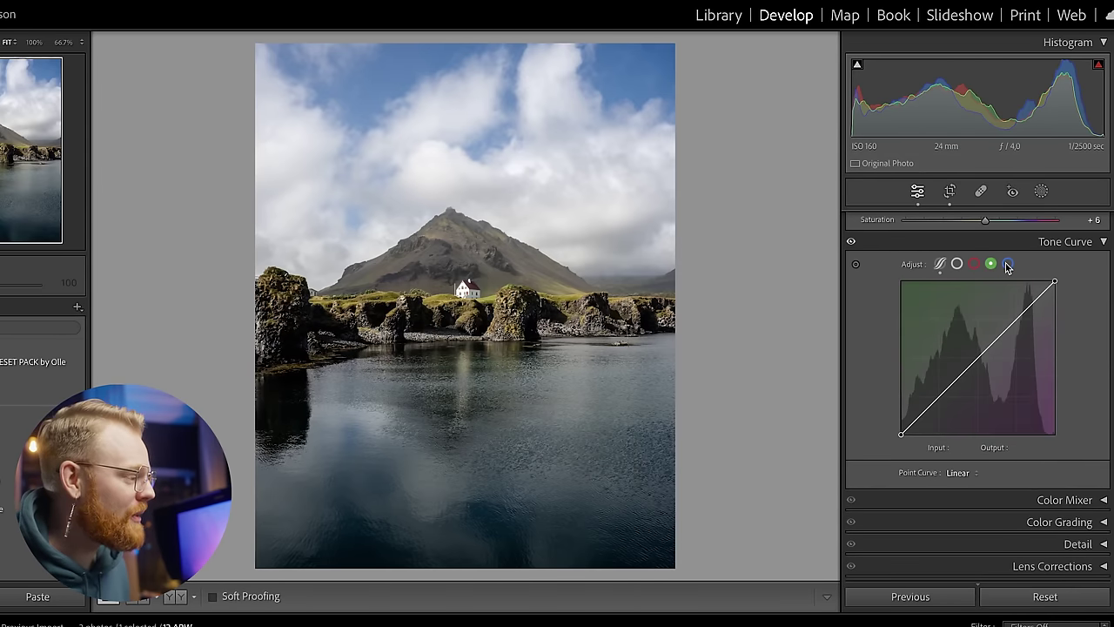
pyautogui.click(1008, 264)
pyautogui.click(974, 264)
pyautogui.click(957, 264)
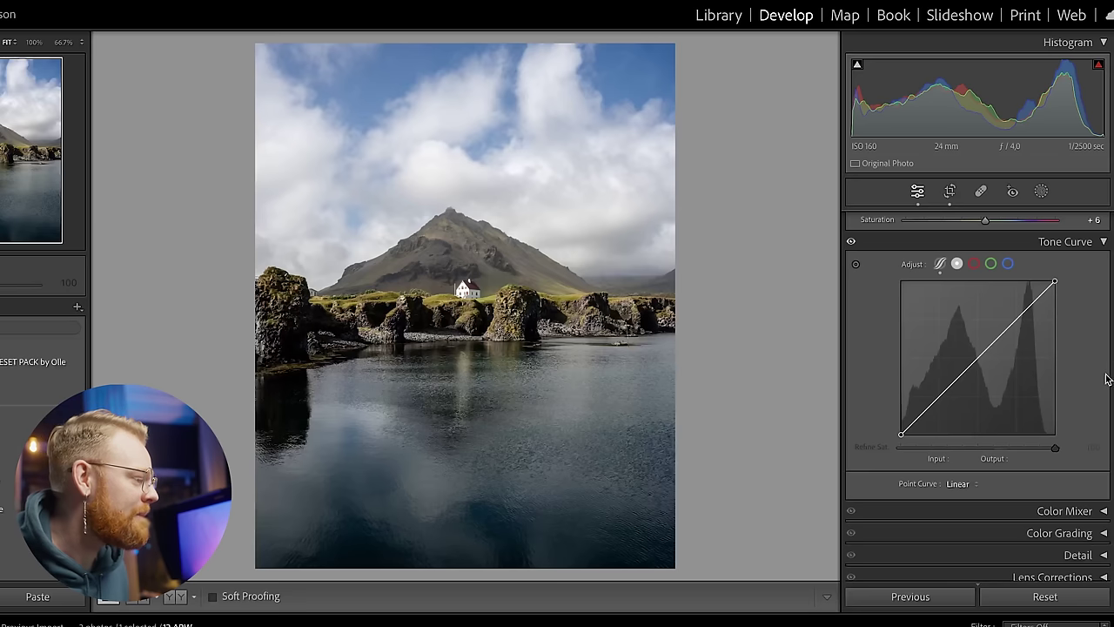
# Expand the Color Mixer and view its Hue, Saturation and Luminance sliders in turn.
pyautogui.scroll(-5, 1045, 392)
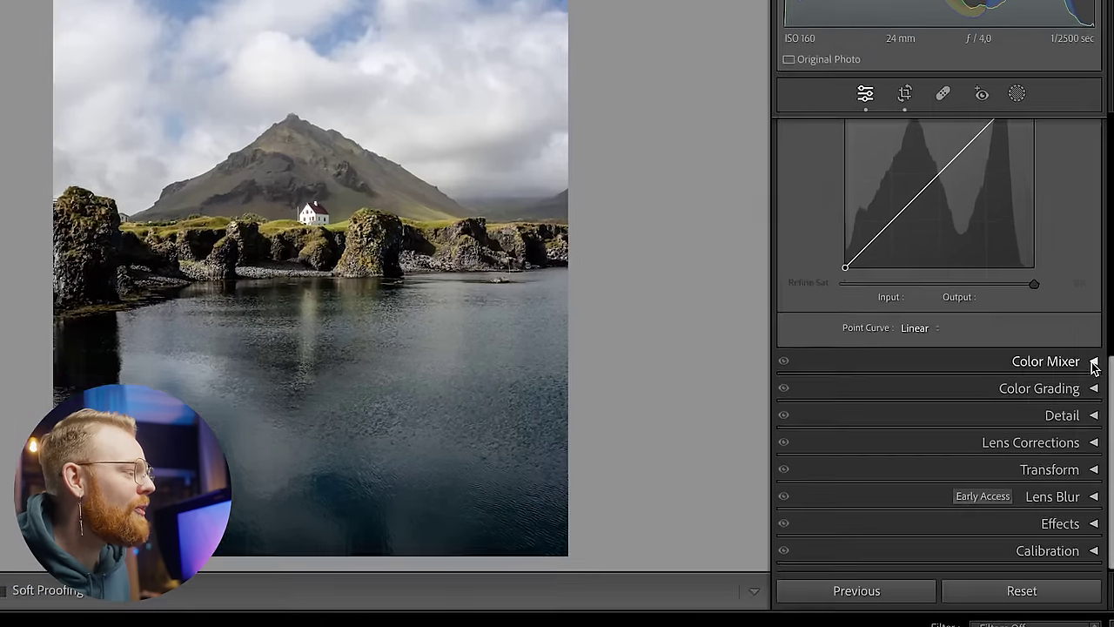
pyautogui.click(1104, 414)
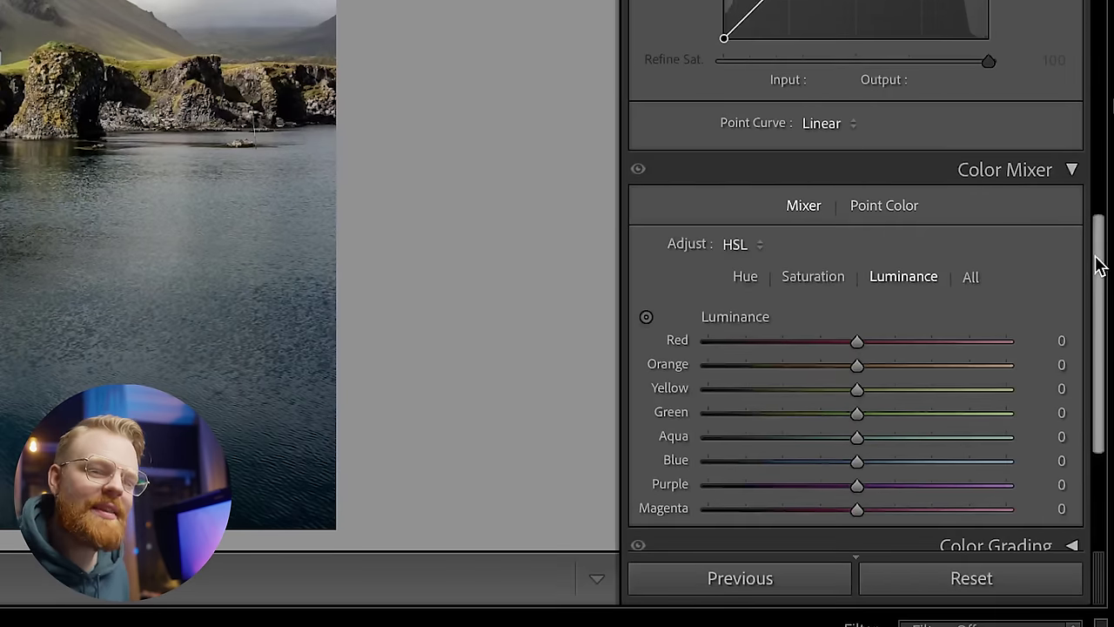
pyautogui.scroll(-1, 1100, 266)
pyautogui.moveTo(1100, 266); pyautogui.dragTo(1090, 286)
pyautogui.click(743, 225)
pyautogui.click(810, 223)
pyautogui.click(899, 223)
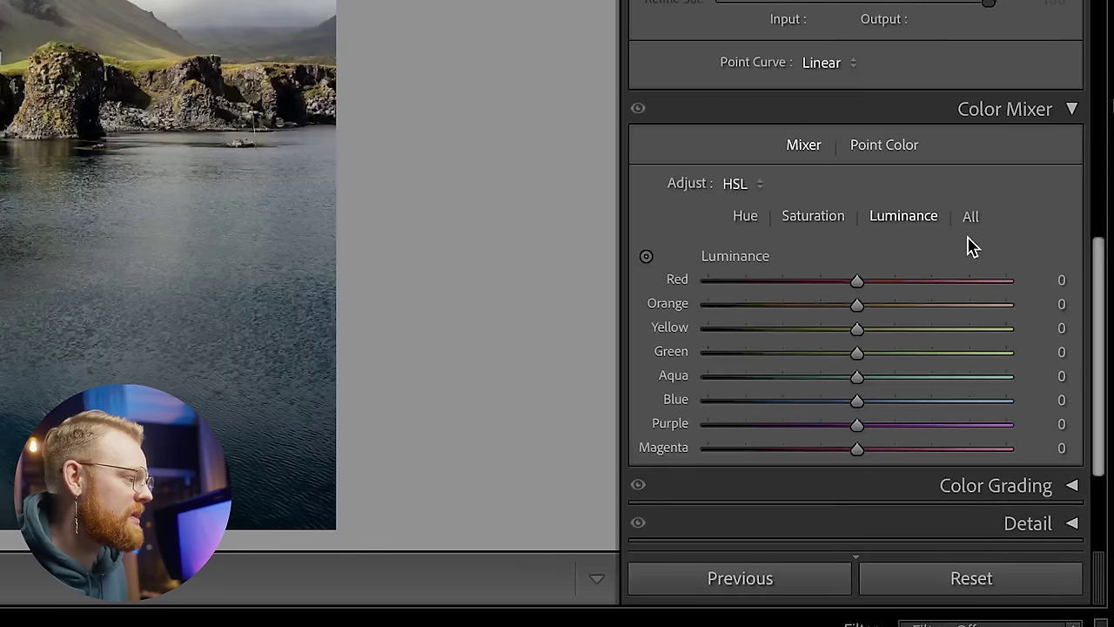
# Show all HSL sliders together, glancing at Point Color before returning to HSL.
pyautogui.moveTo(1103, 292); pyautogui.dragTo(1102, 298)
pyautogui.click(977, 212)
pyautogui.moveTo(1091, 232)
pyautogui.mouseDown()
pyautogui.moveTo(1095, 386)
pyautogui.moveTo(1102, 244)
pyautogui.mouseUp()
pyautogui.click(885, 100)
pyautogui.click(797, 83)
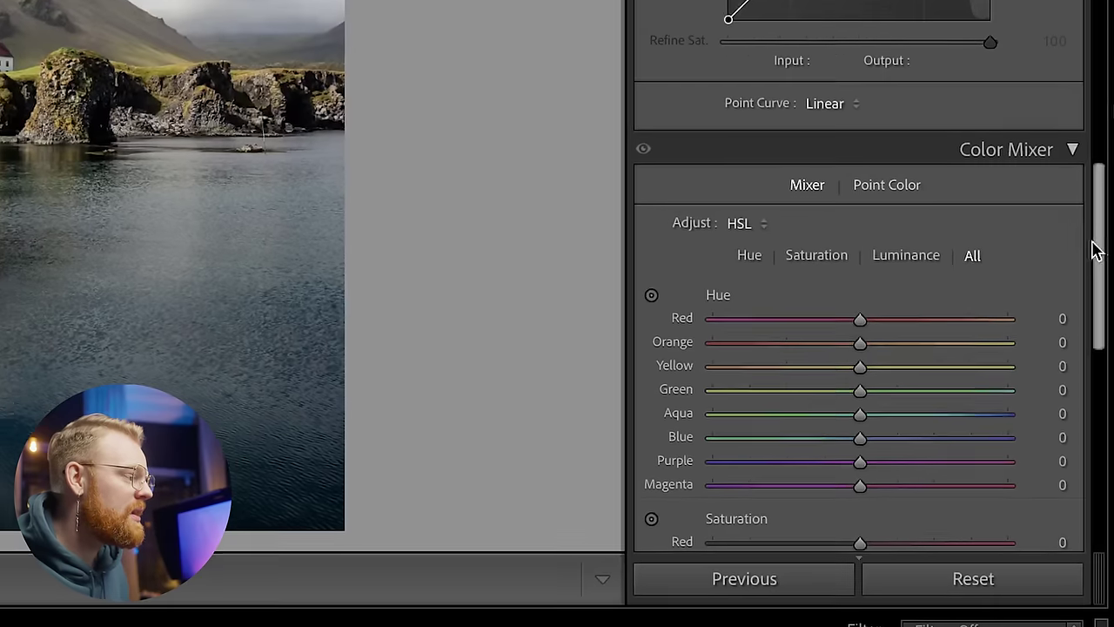